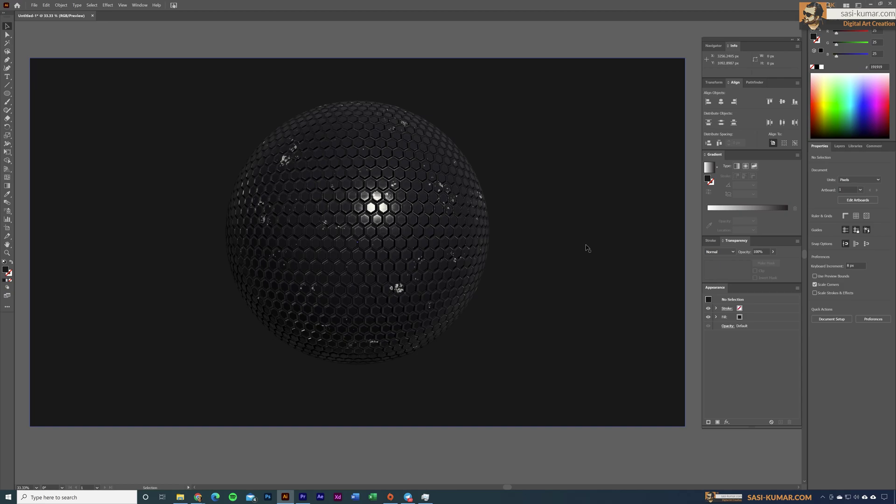
Set the hexagon-patterned sphere's inflate volume to 57% in its 3D and Materials effect and view its material and lighting settings
{"action": "left_click", "coordinate": [472, 237]}
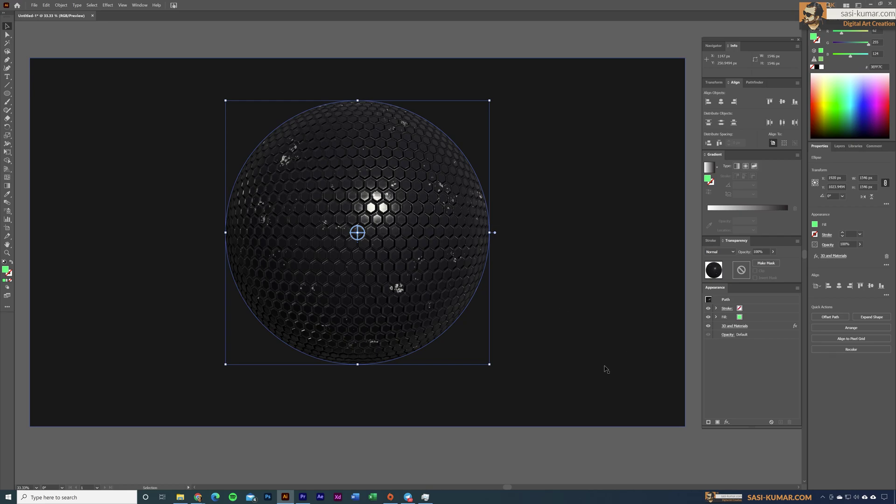
{"action": "left_click", "coordinate": [735, 325]}
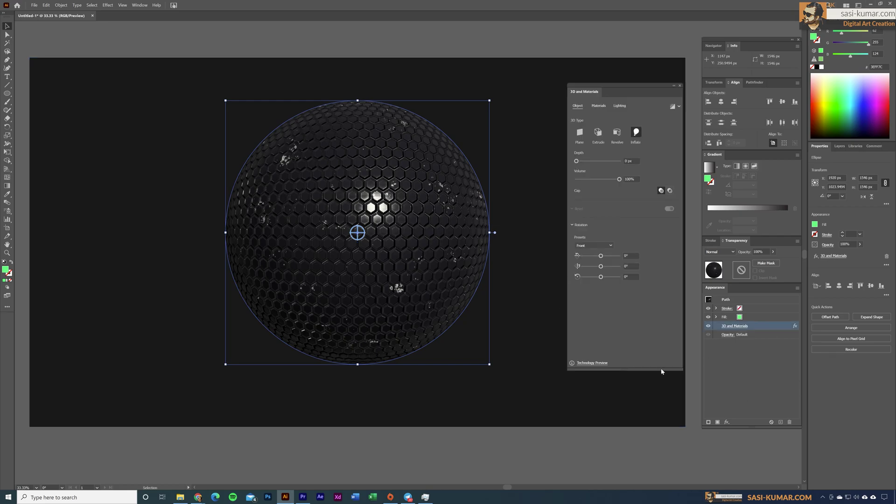
{"action": "left_click", "coordinate": [598, 106]}
{"action": "left_click", "coordinate": [577, 106]}
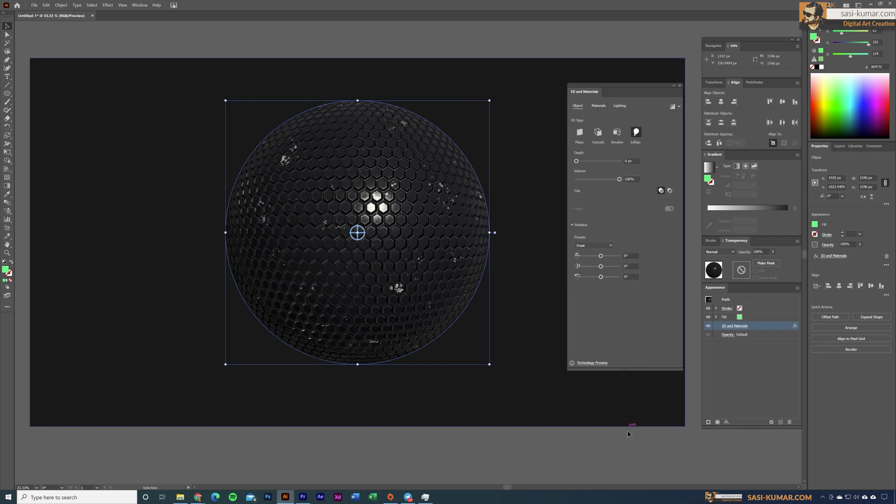
{"action": "left_click_drag", "start_coordinate": [619, 181], "coordinate": [590, 181]}
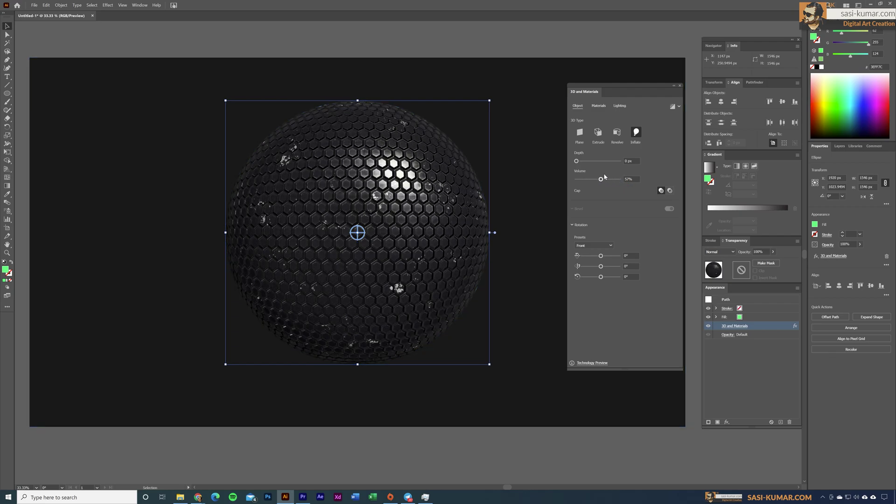
{"action": "left_click", "coordinate": [601, 108]}
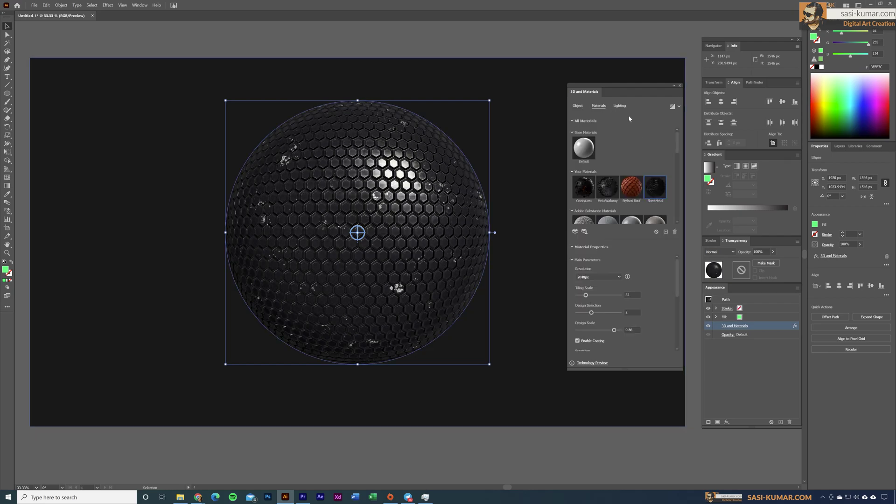
{"action": "left_click", "coordinate": [623, 107]}
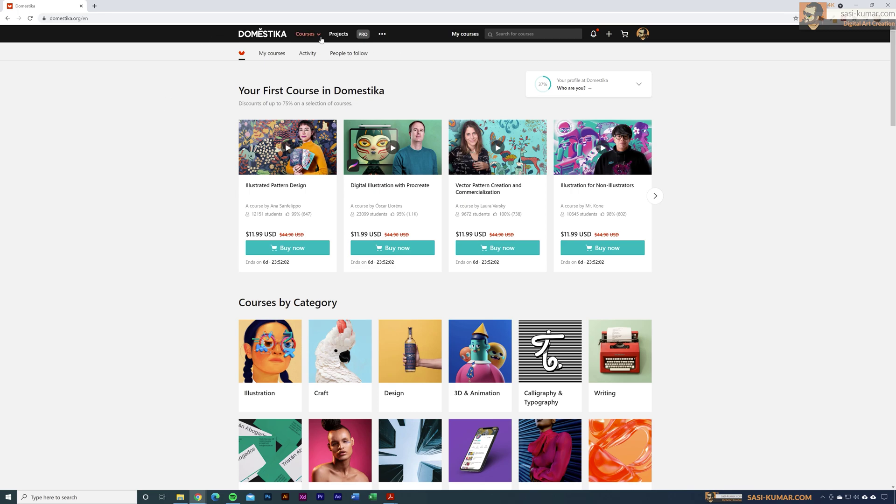
Switch to the browser and look through the Adobe Illustrator online courses on Domestika
{"action": "mouse_move", "coordinate": [320, 39]}
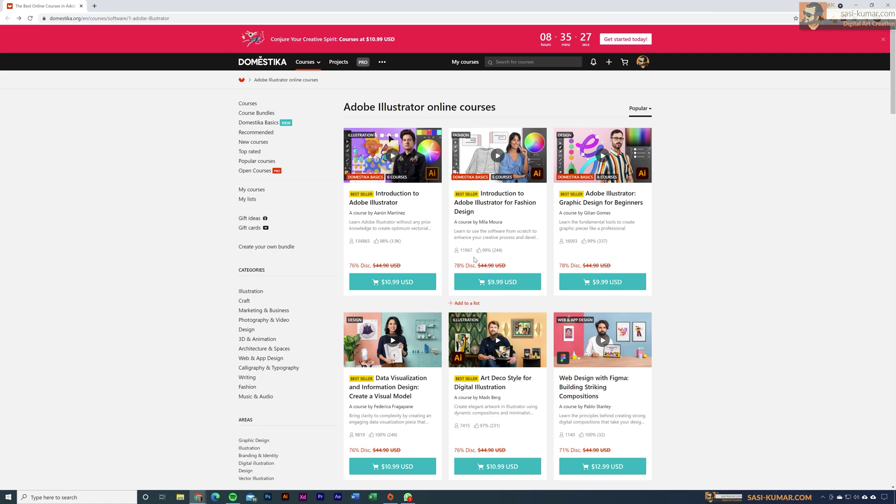
{"action": "left_click_drag", "start_coordinate": [892, 103], "coordinate": [892, 122]}
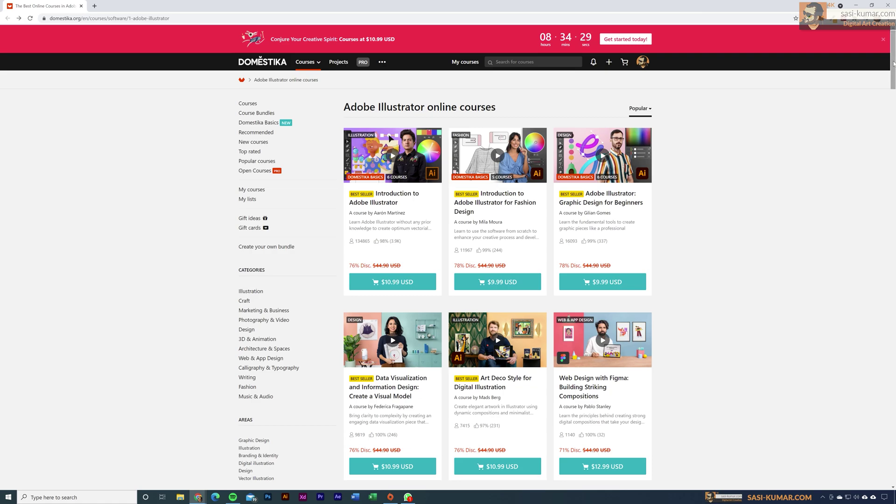
{"action": "left_click_drag", "start_coordinate": [893, 52], "coordinate": [894, 99]}
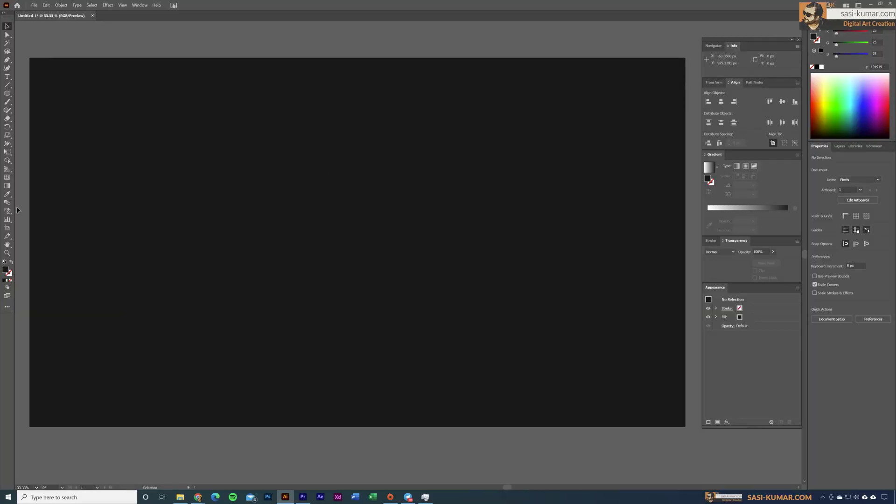
Switch to Illustrator, draw a circle about 1125 px in diameter near the artboard's centre and fill it bright green
{"action": "left_click", "coordinate": [7, 95]}
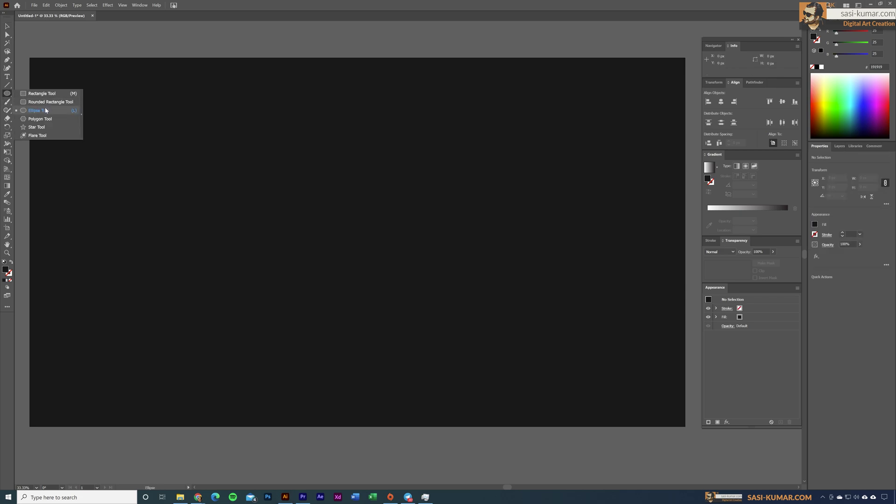
{"action": "left_click_drag", "start_coordinate": [292, 156], "coordinate": [463, 348]}
{"action": "left_click", "coordinate": [7, 26]}
{"action": "left_click_drag", "start_coordinate": [394, 218], "coordinate": [369, 210]}
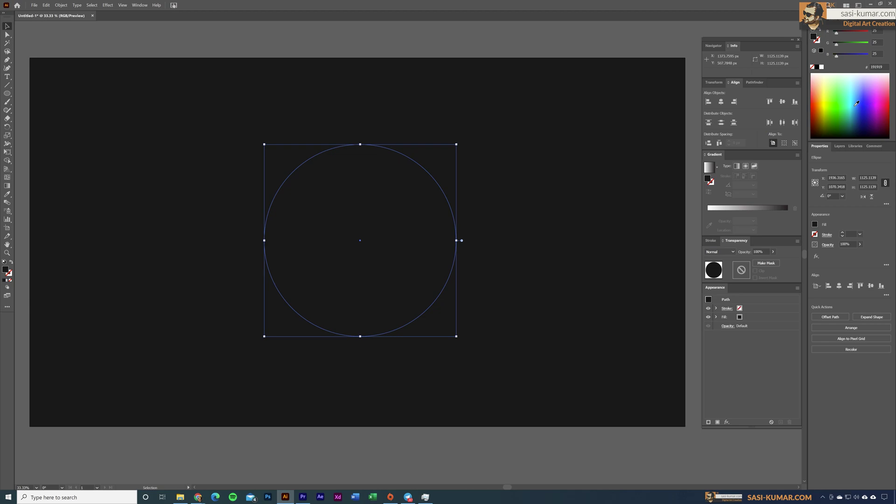
{"action": "left_click", "coordinate": [5, 280]}
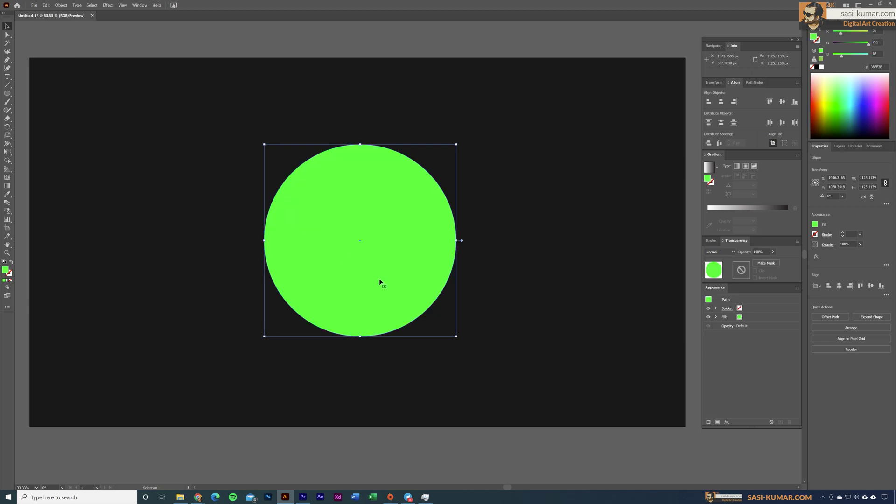
Apply the 3D Materials effect to the green circle
{"action": "left_click", "coordinate": [109, 5]}
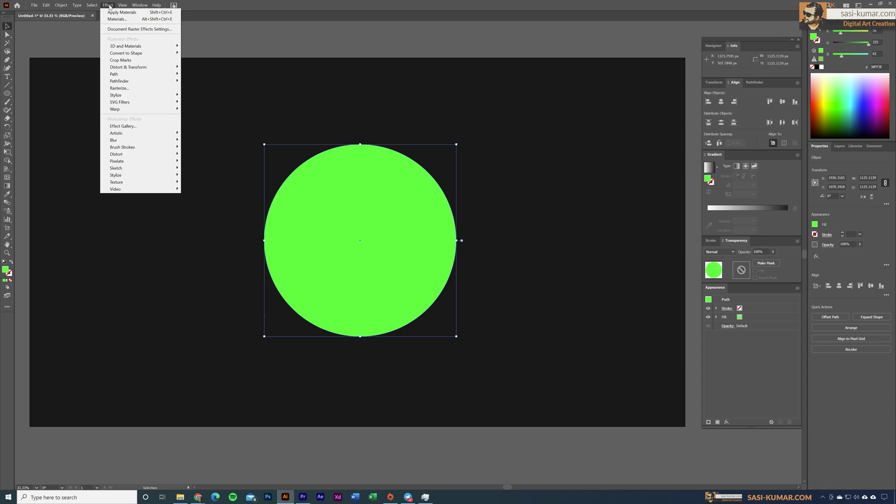
{"action": "mouse_move", "coordinate": [133, 47]}
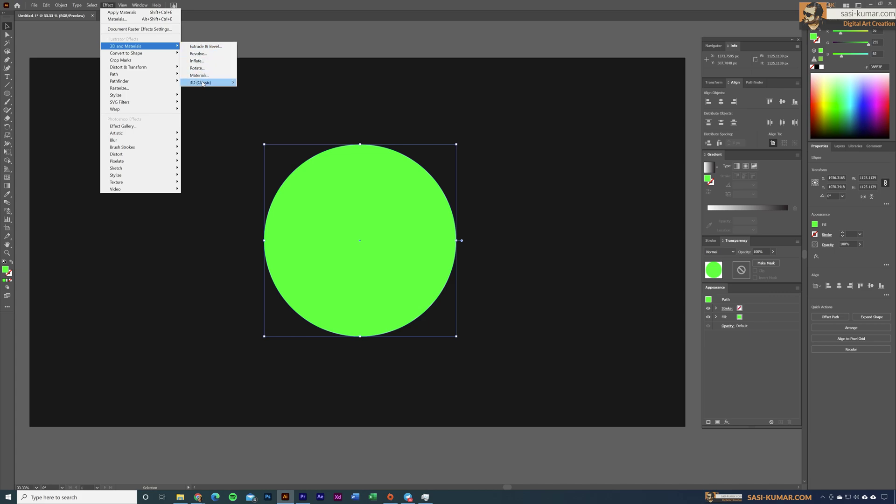
{"action": "mouse_move", "coordinate": [210, 85]}
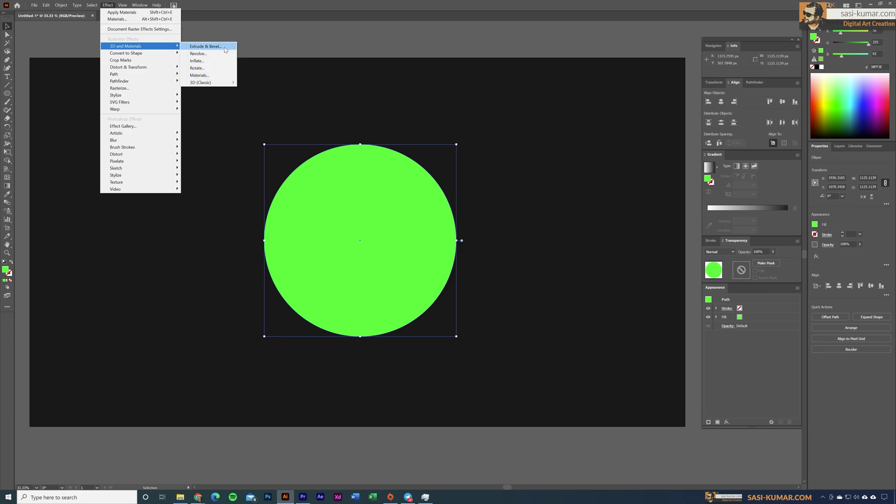
{"action": "left_click", "coordinate": [219, 78]}
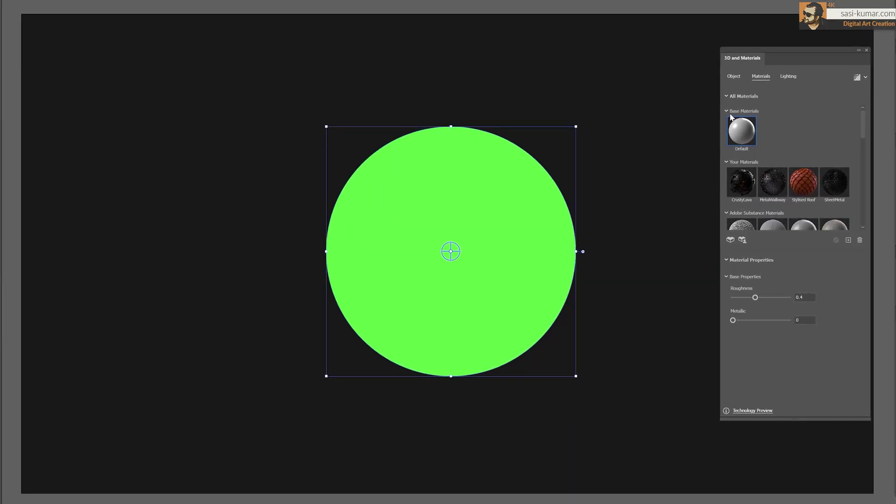
Look over the material, lighting and object settings of the circle's 3D effect
{"action": "left_click_drag", "start_coordinate": [862, 117], "coordinate": [870, 99]}
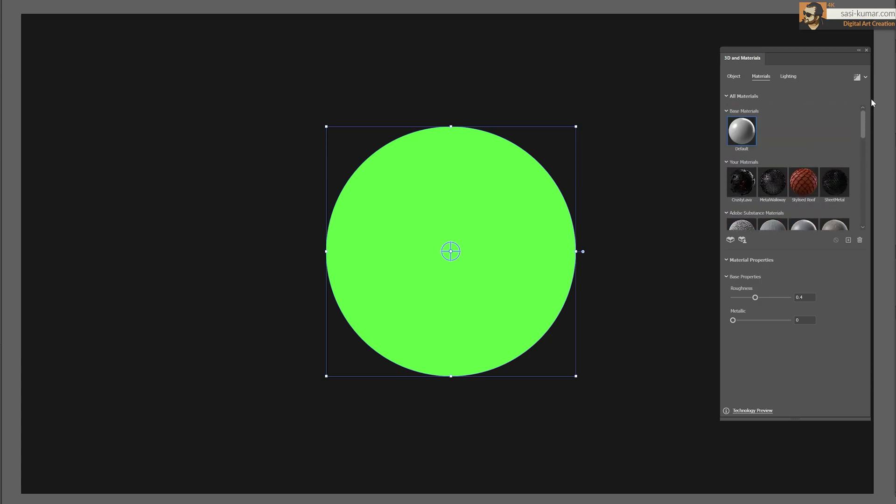
{"action": "left_click", "coordinate": [733, 81]}
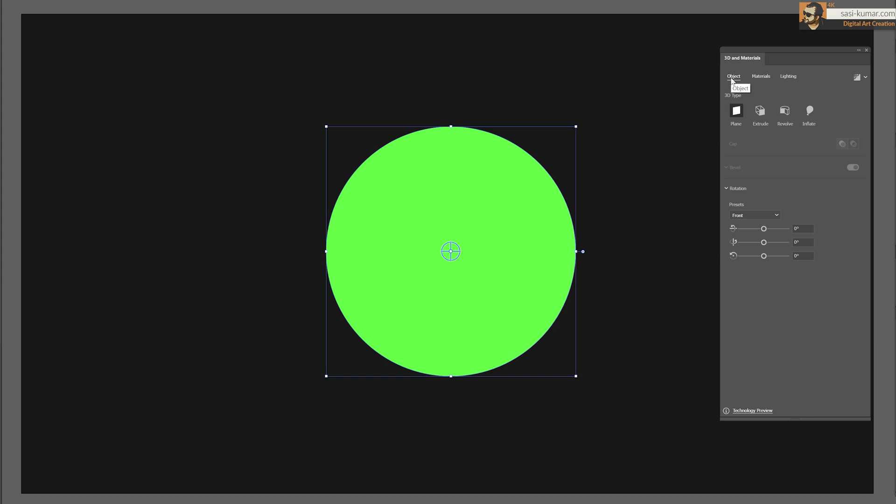
{"action": "left_click", "coordinate": [789, 79]}
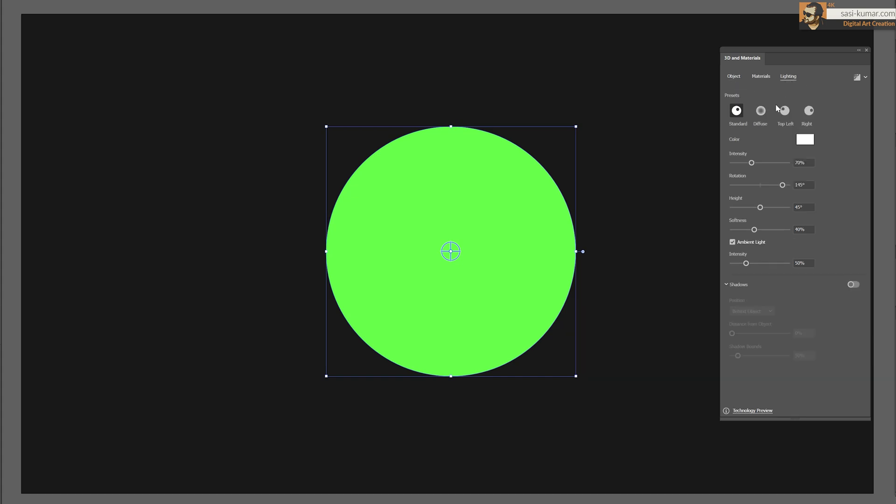
{"action": "left_click", "coordinate": [738, 80]}
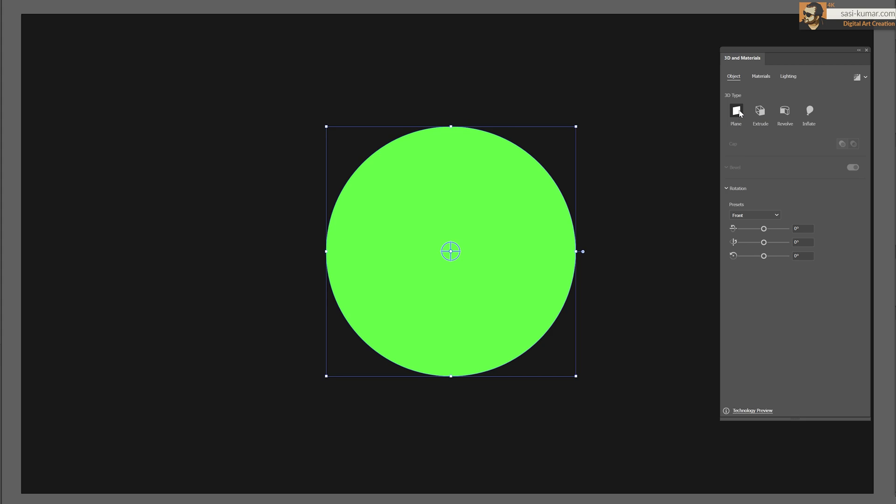
Try the Bottom rotation preset on the circle and restore the Front preset
{"action": "left_click", "coordinate": [753, 214]}
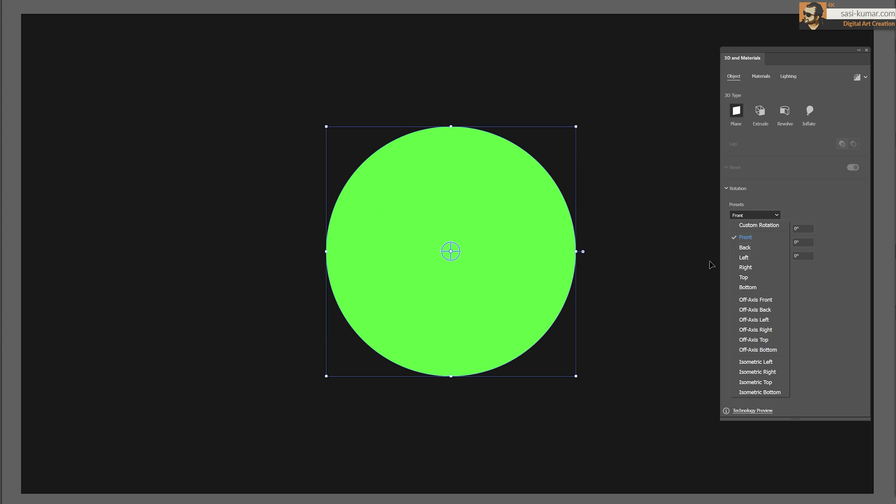
{"action": "left_click", "coordinate": [757, 287]}
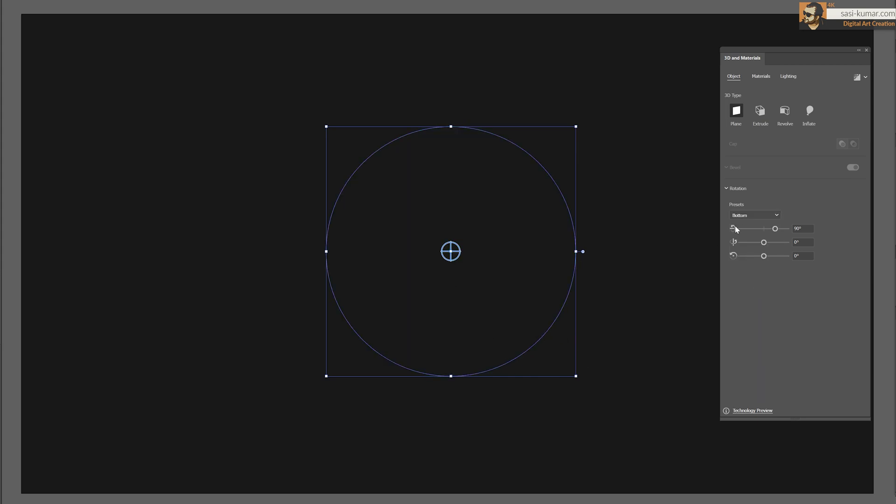
{"action": "left_click", "coordinate": [758, 216]}
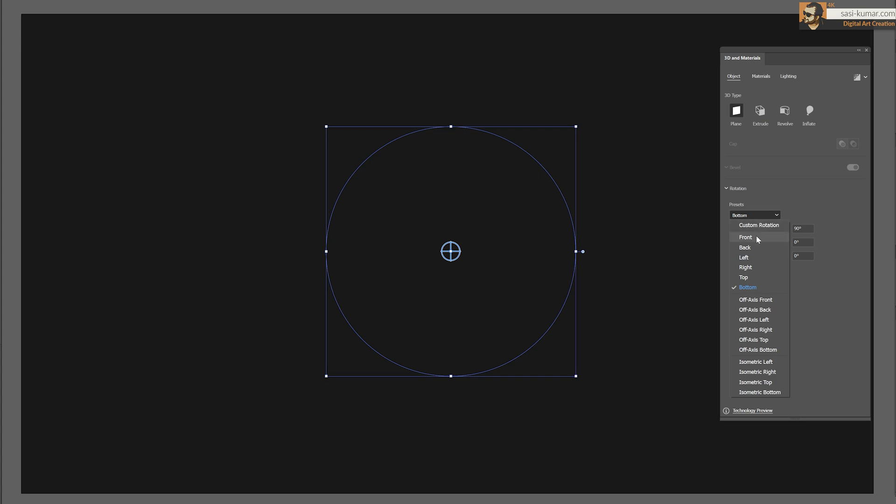
{"action": "left_click", "coordinate": [757, 237]}
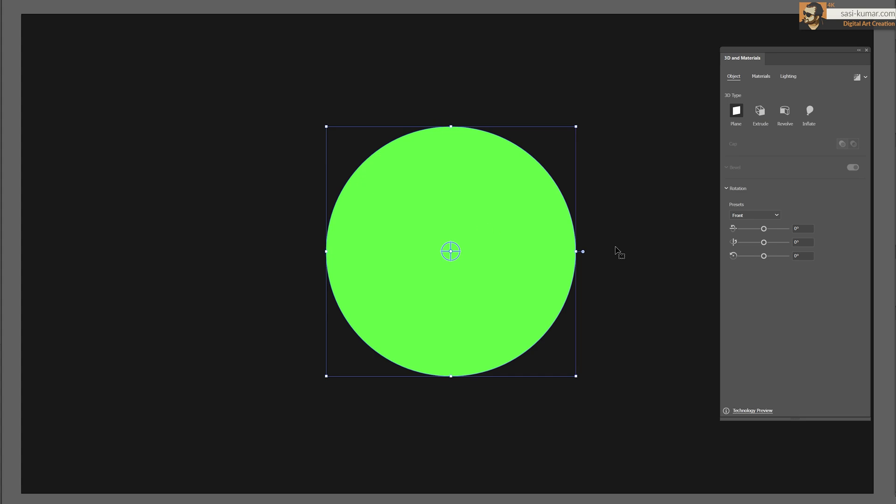
Rotate the circle to 35°, -21° and 12° and extrude it to a depth of 812 px
{"action": "left_click_drag", "start_coordinate": [764, 232], "coordinate": [764, 257]}
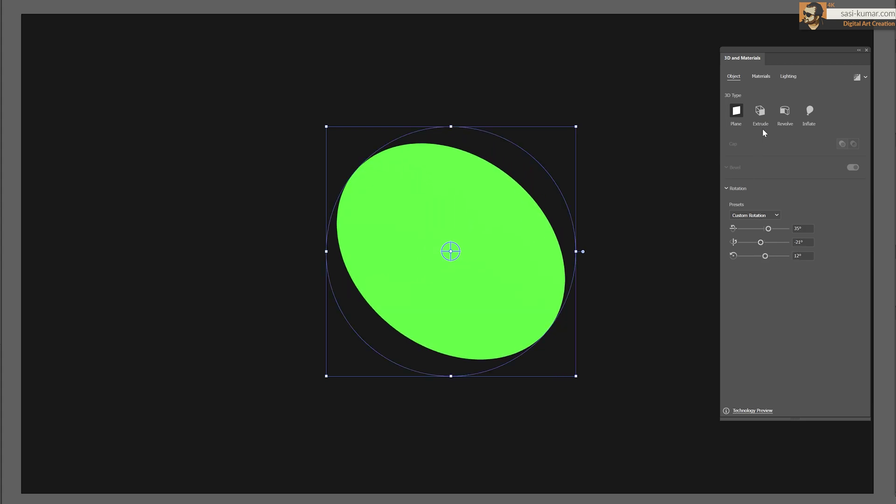
{"action": "left_click", "coordinate": [761, 112]}
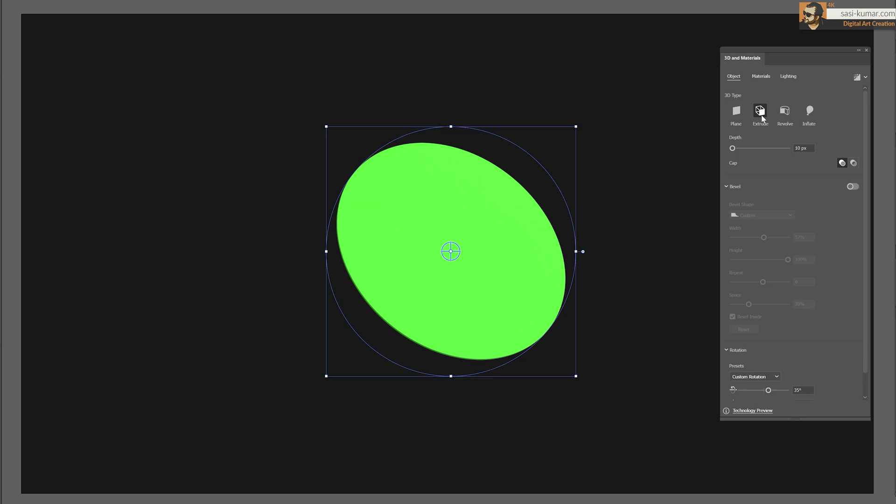
{"action": "left_click_drag", "start_coordinate": [734, 152], "coordinate": [756, 150]}
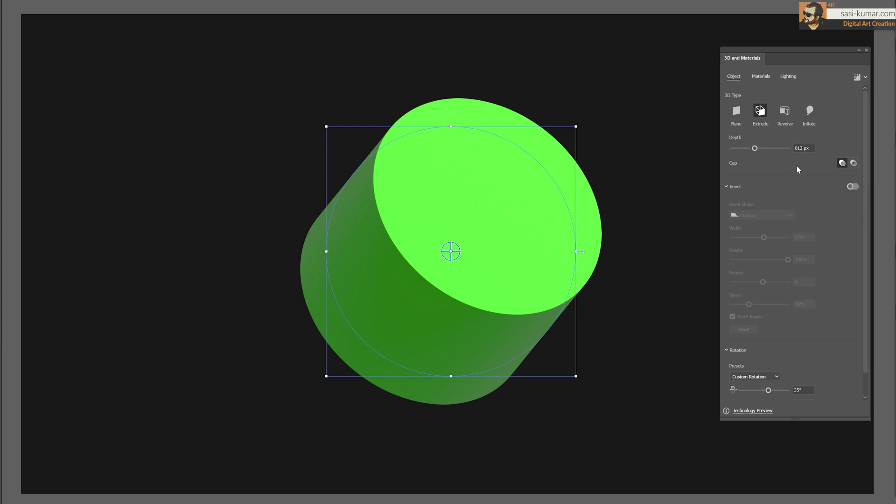
Add a Classic bevel to the extrusion with 71% width, 78% height and 6 repeats, applied inside
{"action": "left_click", "coordinate": [852, 187]}
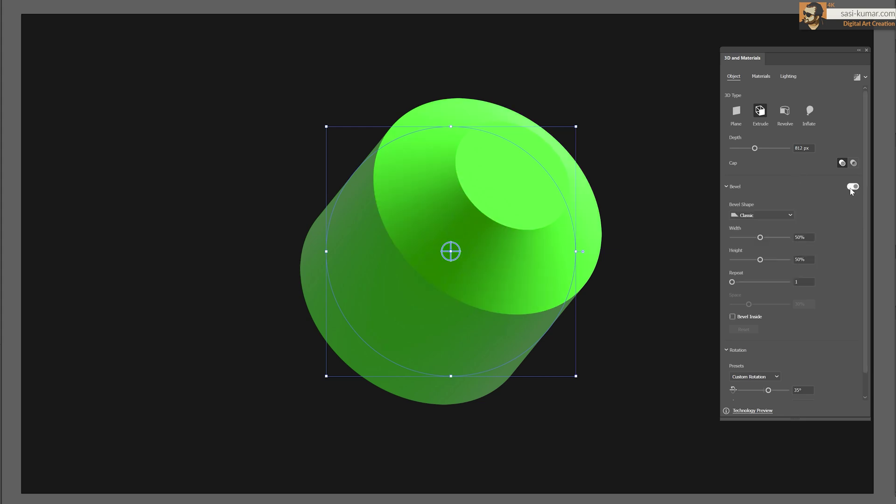
{"action": "left_click", "coordinate": [779, 216]}
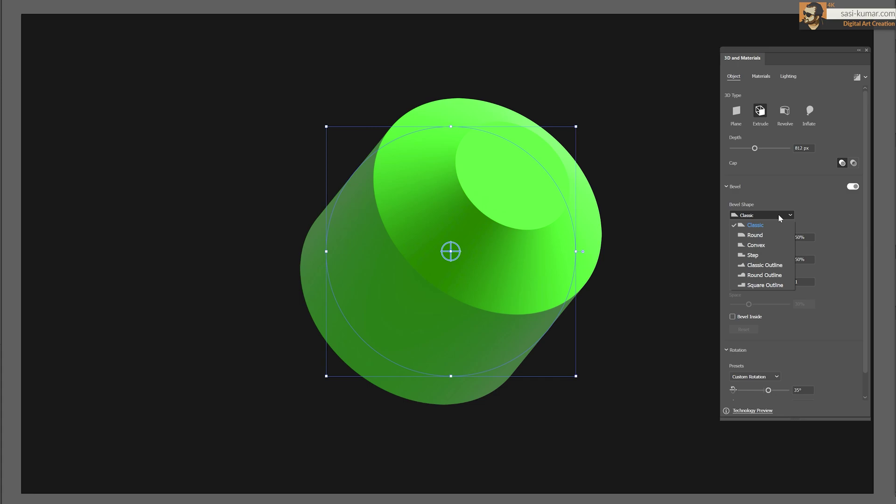
{"action": "left_click", "coordinate": [786, 194]}
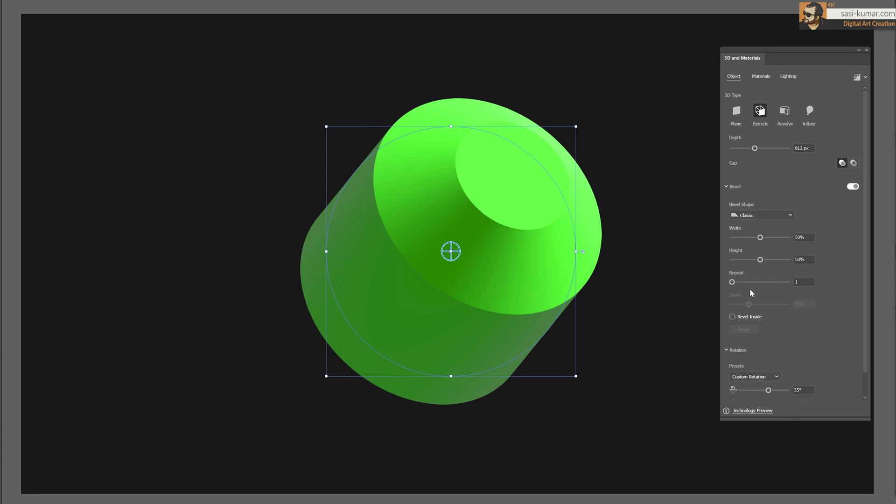
{"action": "left_click_drag", "start_coordinate": [760, 238], "coordinate": [776, 260]}
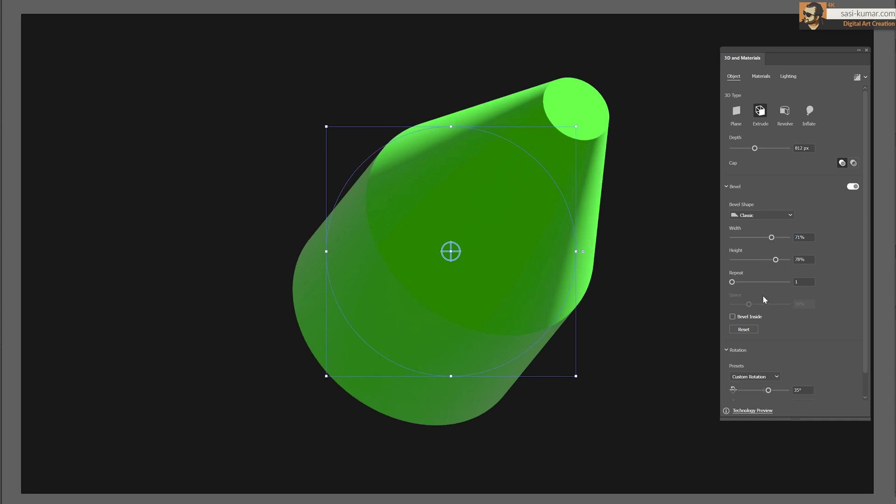
{"action": "left_click_drag", "start_coordinate": [739, 283], "coordinate": [763, 283]}
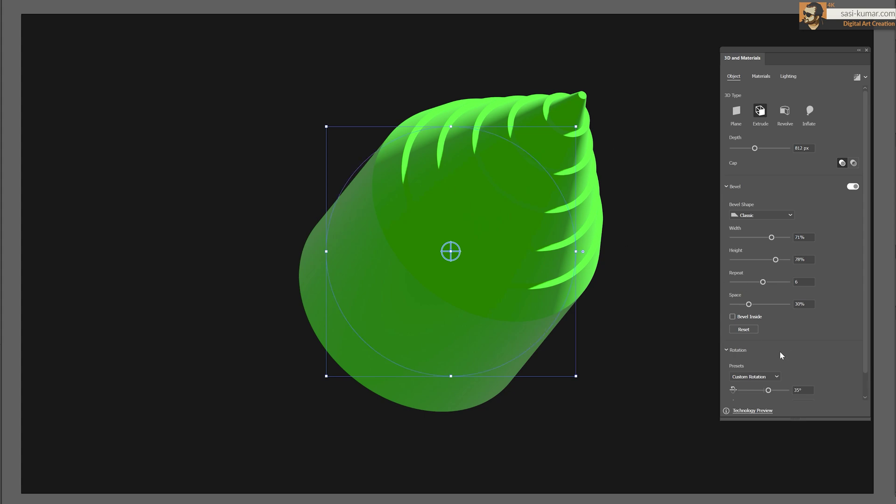
{"action": "left_click", "coordinate": [733, 316]}
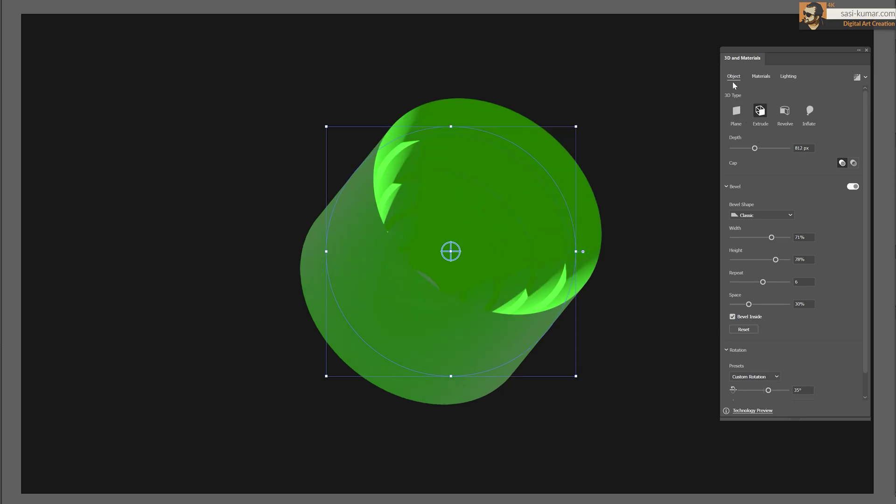
Set the beveled cylinder's three rotation angles to 12°, 9° and -28°
{"action": "scroll", "coordinate": [868, 348], "scroll_direction": "down", "scroll_amount": 1}
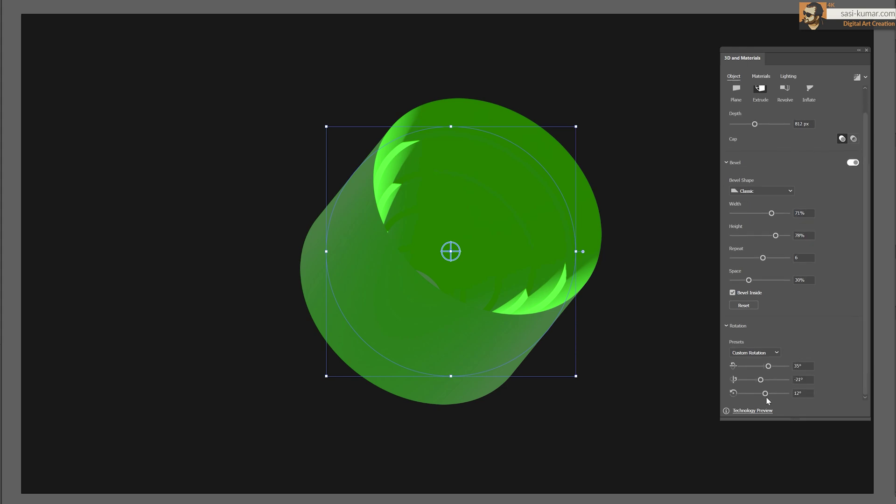
{"action": "left_click_drag", "start_coordinate": [766, 396], "coordinate": [765, 369]}
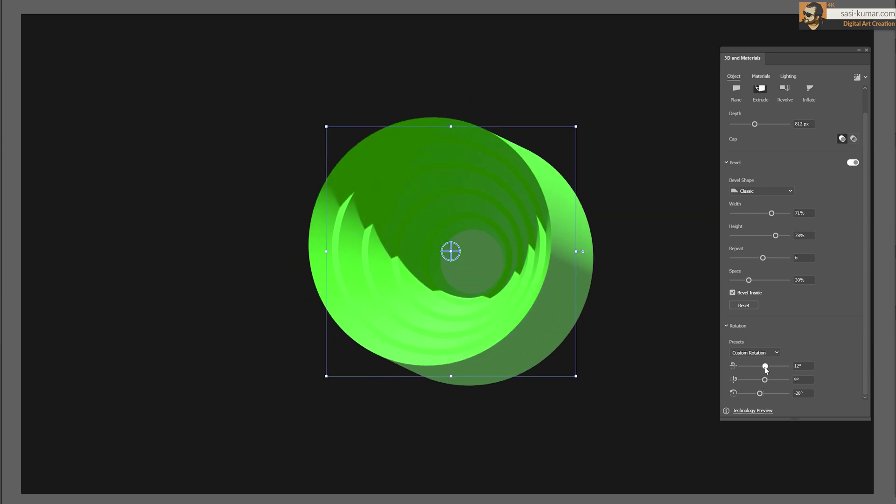
Change the 3D type to Revolve, set the first rotation angle to -79° and reduce the revolve angle to 247°
{"action": "left_click_drag", "start_coordinate": [865, 378], "coordinate": [865, 292]}
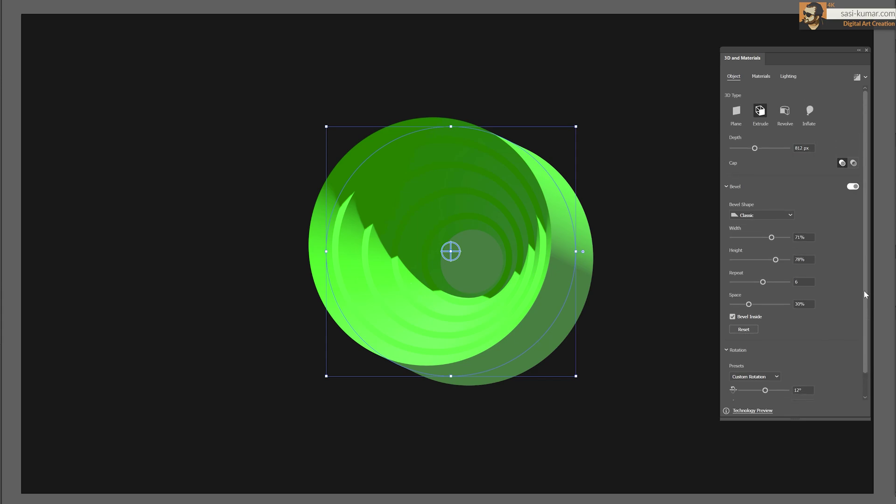
{"action": "left_click", "coordinate": [789, 116]}
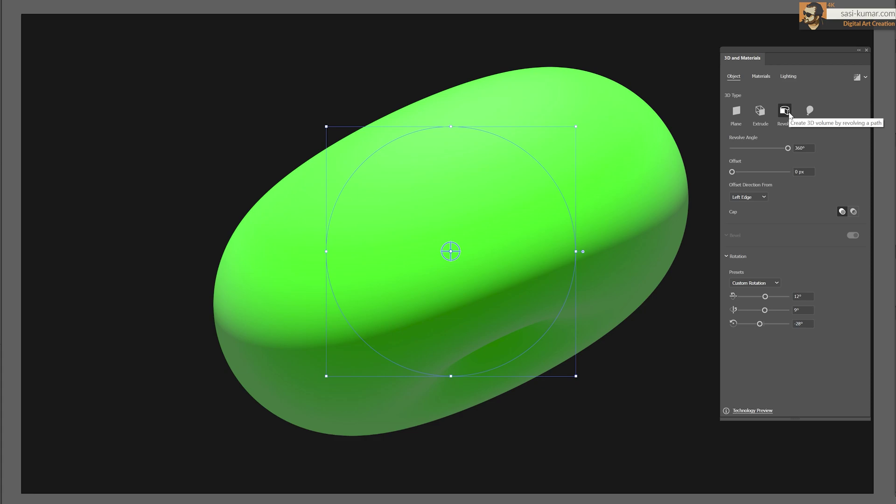
{"action": "left_click_drag", "start_coordinate": [765, 297], "coordinate": [755, 298]}
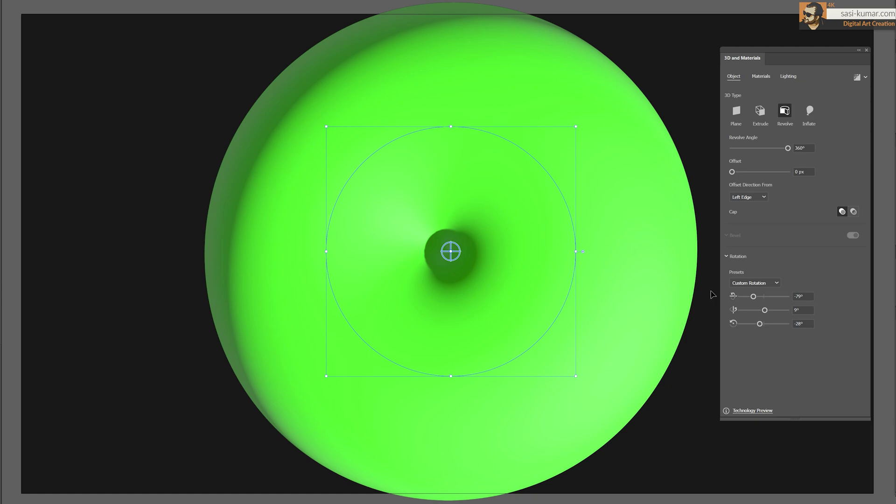
{"action": "mouse_move", "coordinate": [788, 151]}
{"action": "left_mouse_down"}
{"action": "mouse_move", "coordinate": [739, 151]}
{"action": "mouse_move", "coordinate": [771, 151]}
{"action": "left_mouse_up"}
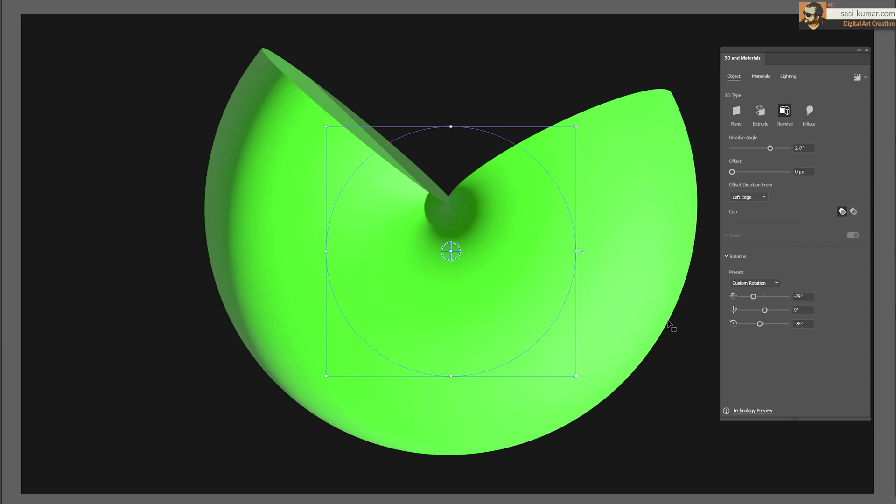
Set the revolved shape's first rotation angle to -147°, make it hollow with the cap off, and set the revolve angle to 240°
{"action": "left_click_drag", "start_coordinate": [755, 299], "coordinate": [744, 298]}
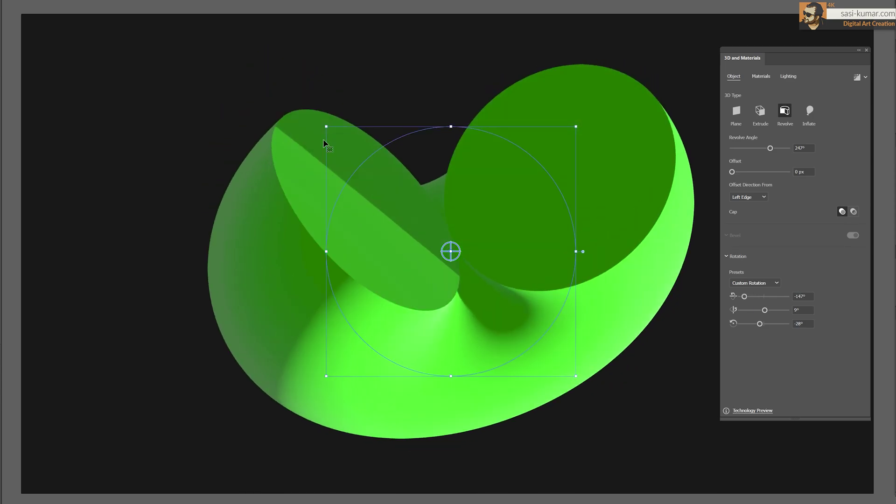
{"action": "left_click", "coordinate": [854, 212]}
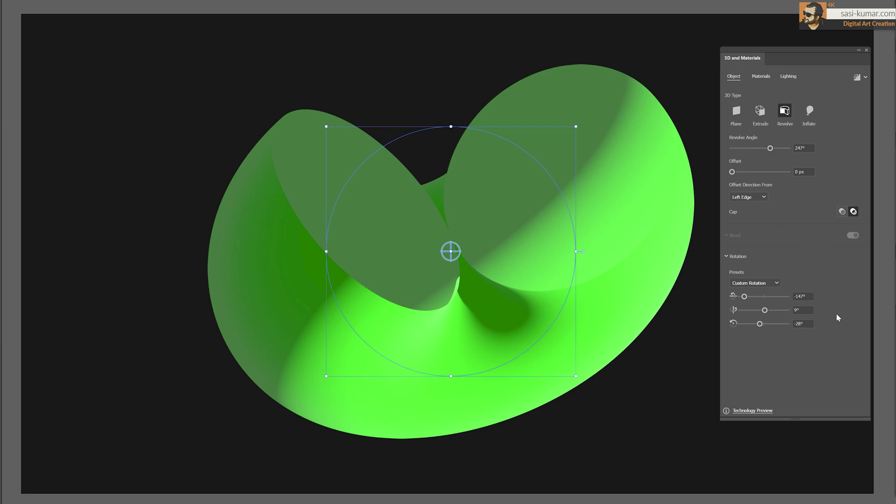
{"action": "left_click_drag", "start_coordinate": [765, 148], "coordinate": [768, 149]}
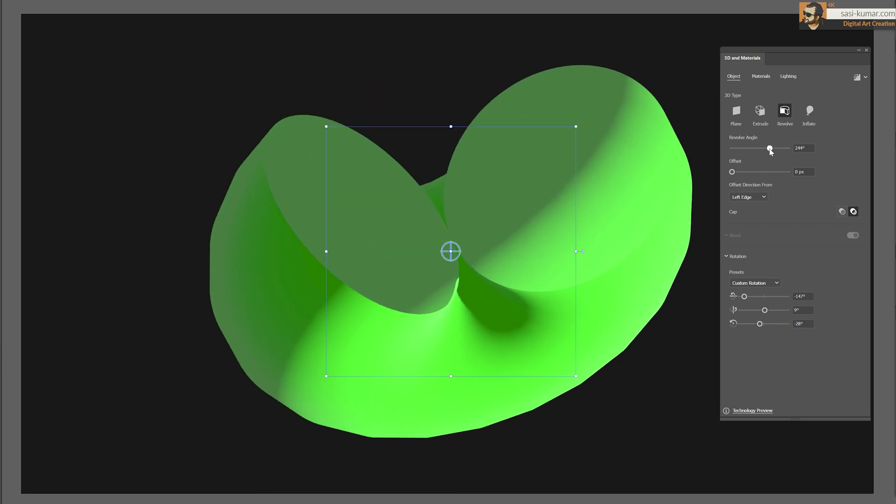
{"action": "left_click", "coordinate": [865, 78]}
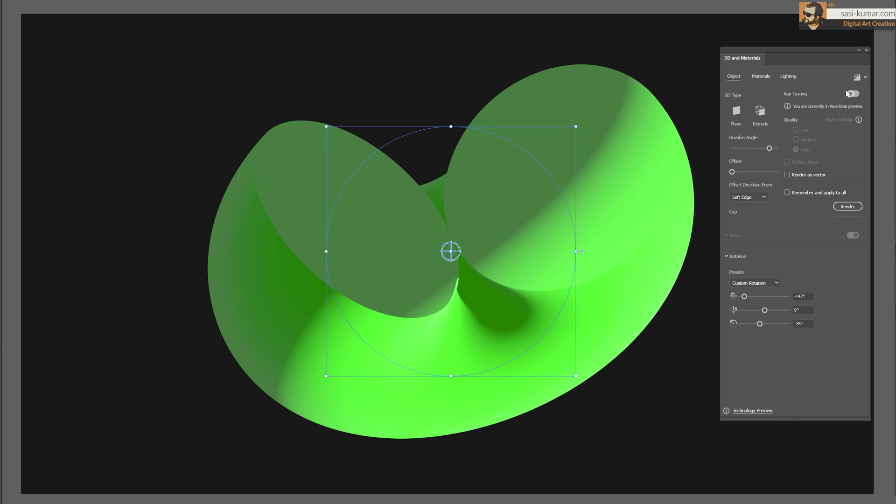
{"action": "left_click", "coordinate": [859, 80]}
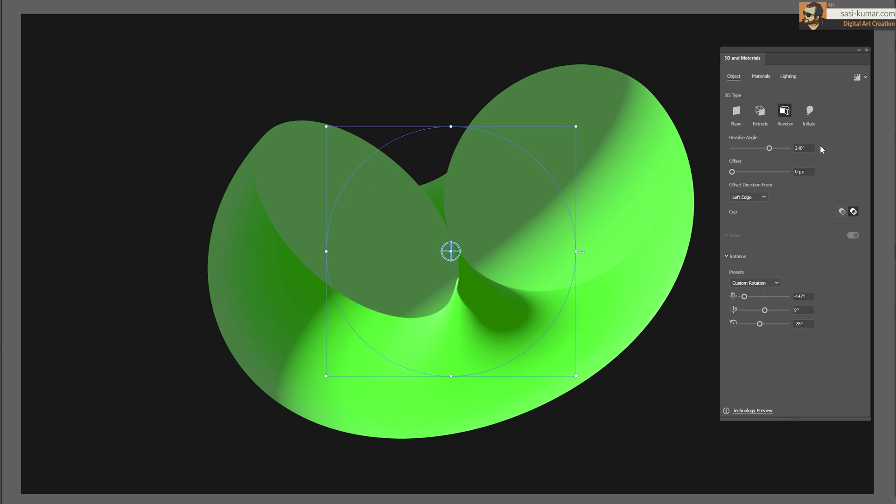
Change the 3D type to Inflate, reset the rotation to Front, and set the first two rotation angles to -19° and 42°
{"action": "left_click", "coordinate": [810, 112]}
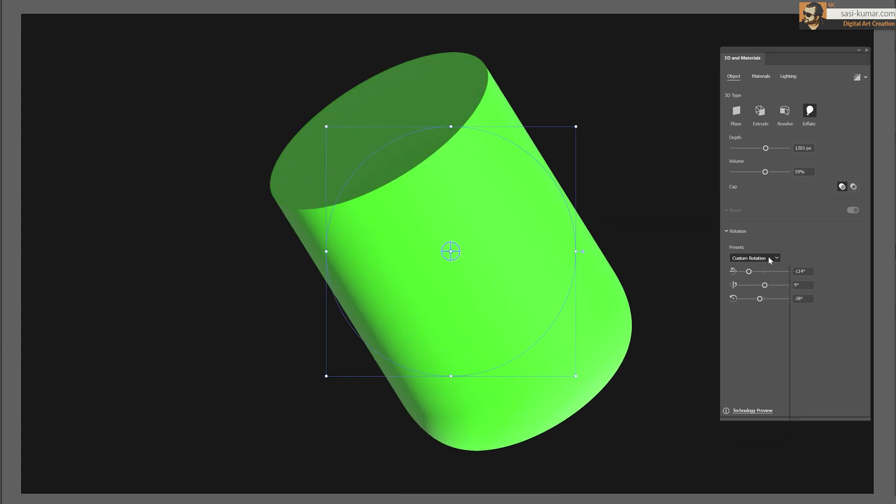
{"action": "left_click", "coordinate": [770, 258]}
{"action": "left_click", "coordinate": [766, 281]}
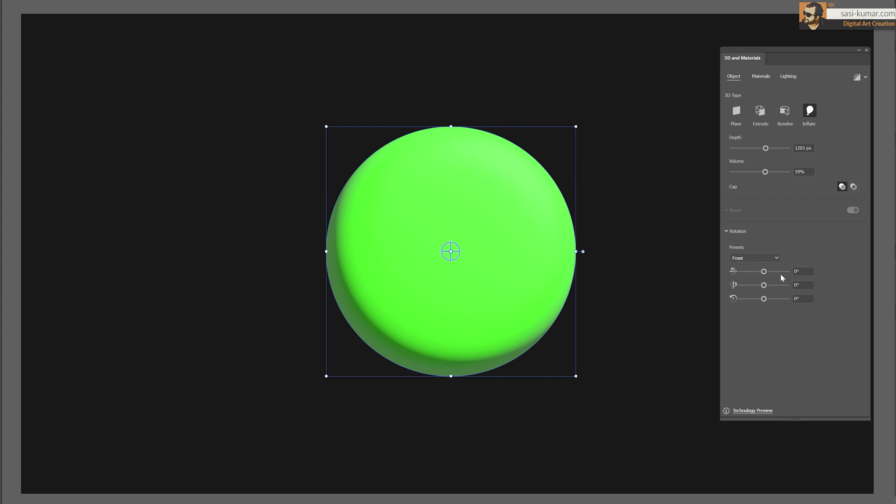
{"action": "left_click_drag", "start_coordinate": [764, 271], "coordinate": [770, 287]}
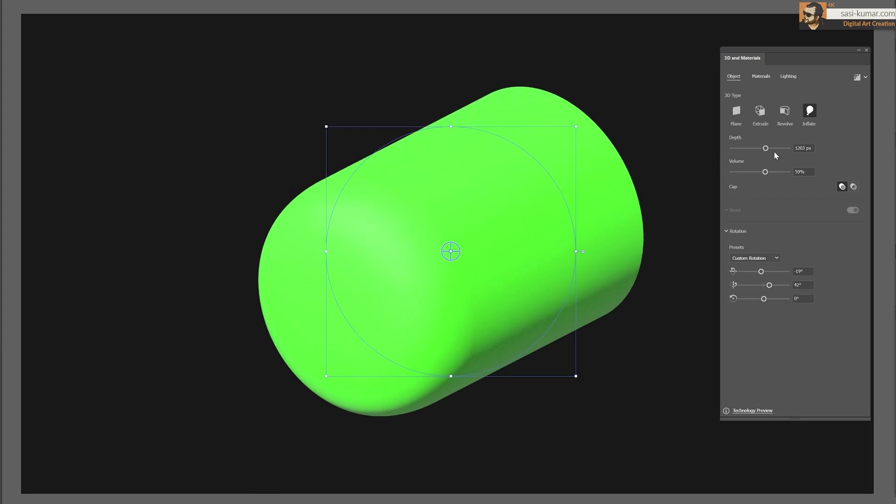
Try a 607 px depth and 0% volume on the inflated shape, and settle on 1561 px depth and 100% volume
{"action": "left_click_drag", "start_coordinate": [767, 150], "coordinate": [750, 148]}
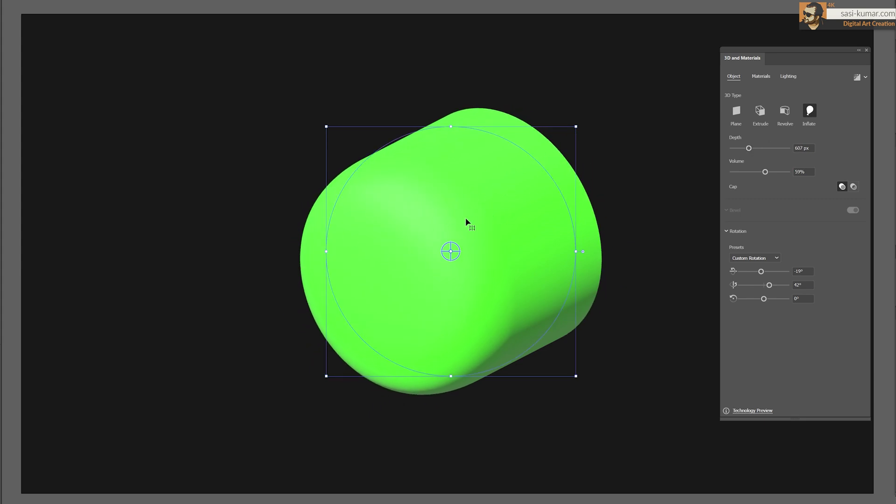
{"action": "left_click_drag", "start_coordinate": [754, 150], "coordinate": [776, 148]}
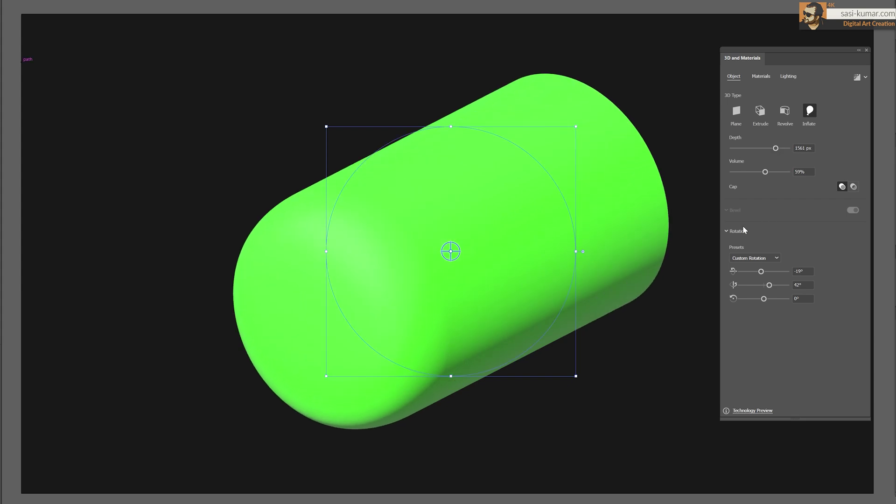
{"action": "left_click_drag", "start_coordinate": [764, 172], "coordinate": [732, 173]}
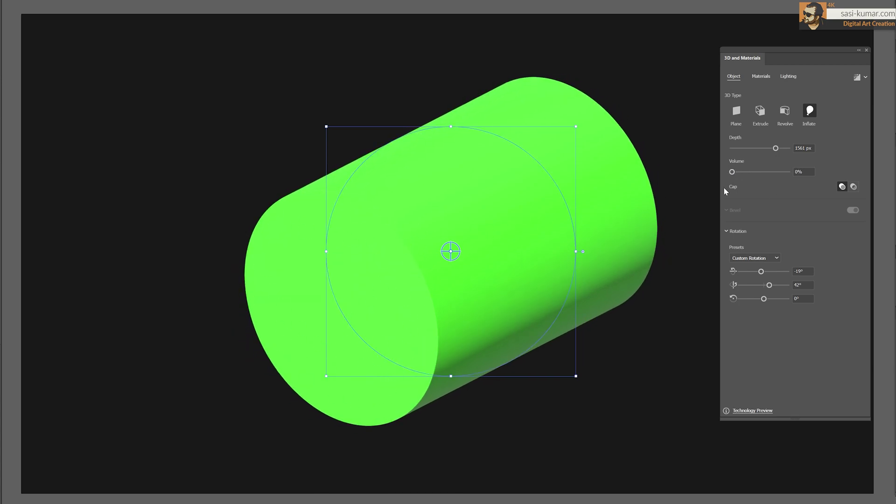
{"action": "left_click_drag", "start_coordinate": [749, 173], "coordinate": [788, 173]}
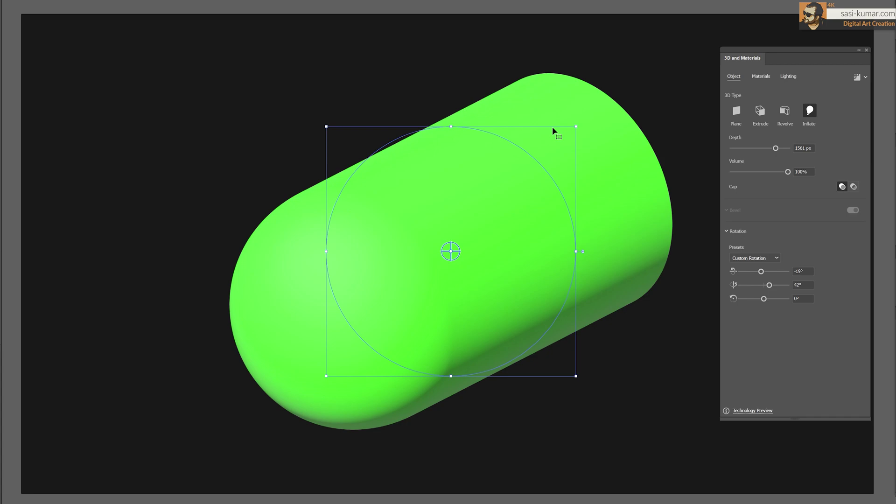
Try the Off-Axis Front and Isometric Left rotation presets on the inflated shape and return it to Front
{"action": "left_click", "coordinate": [772, 262]}
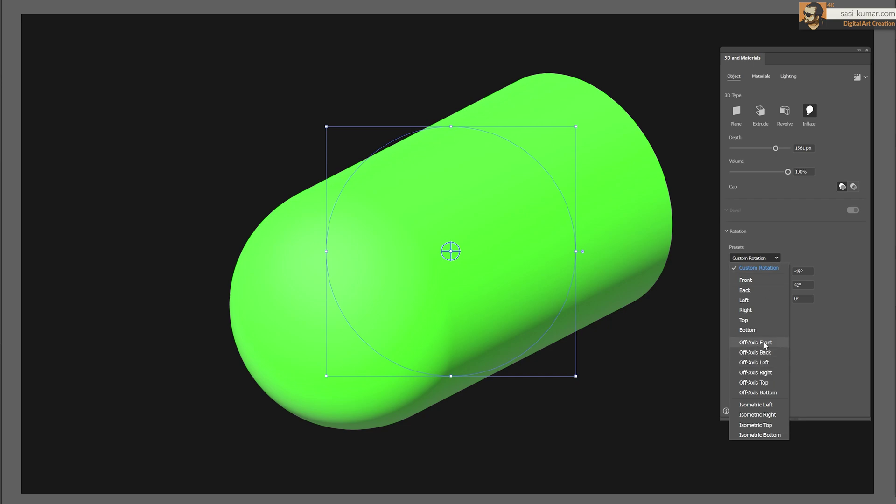
{"action": "left_click", "coordinate": [764, 343]}
{"action": "left_click", "coordinate": [769, 262]}
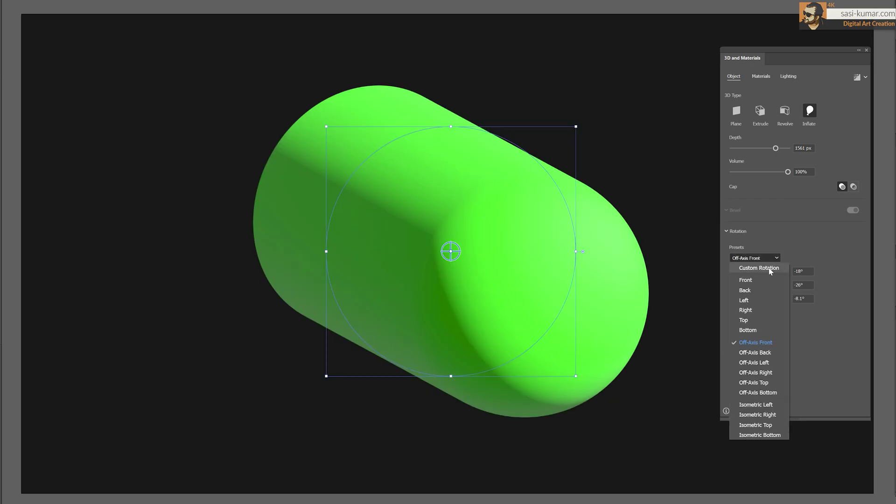
{"action": "left_click", "coordinate": [769, 405]}
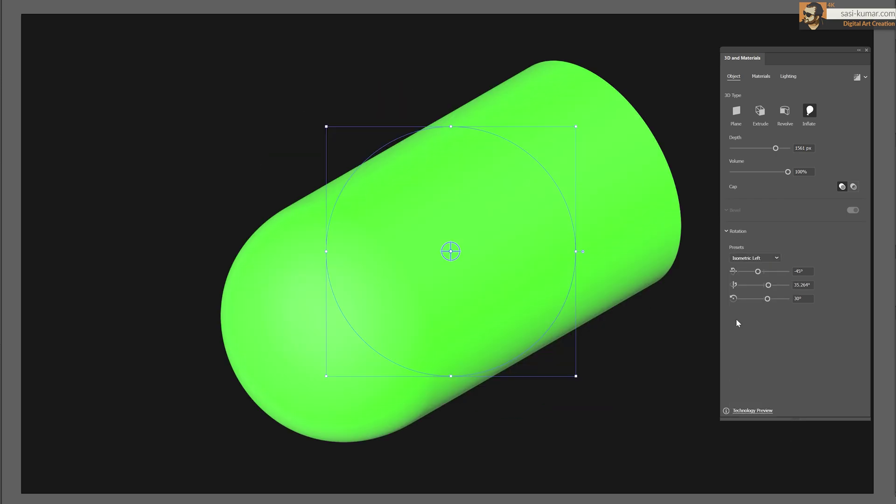
{"action": "left_click", "coordinate": [759, 258]}
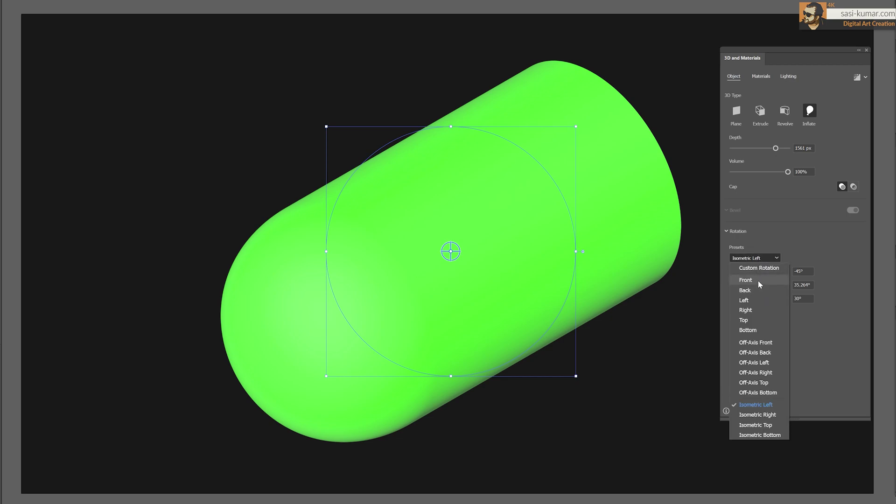
{"action": "left_click", "coordinate": [758, 281]}
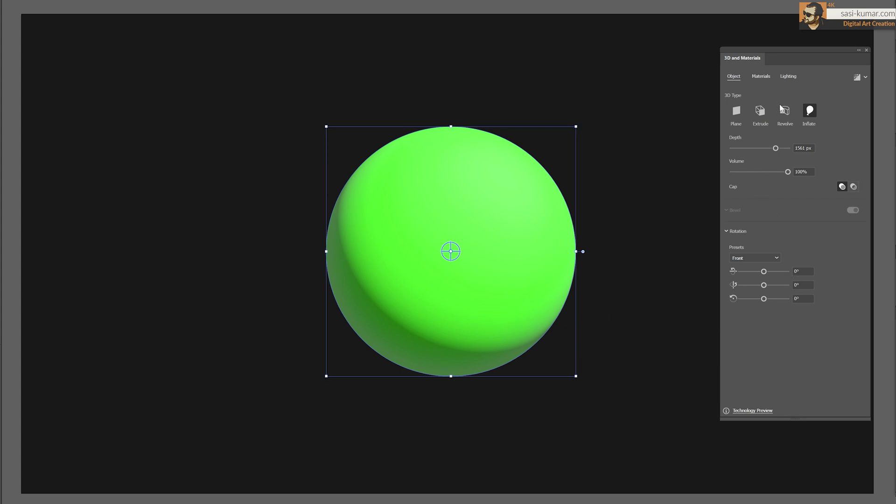
Apply the Gold Natural material to the inflated shape and set its first two rotation angles to -12° and 30°
{"action": "left_click", "coordinate": [763, 78]}
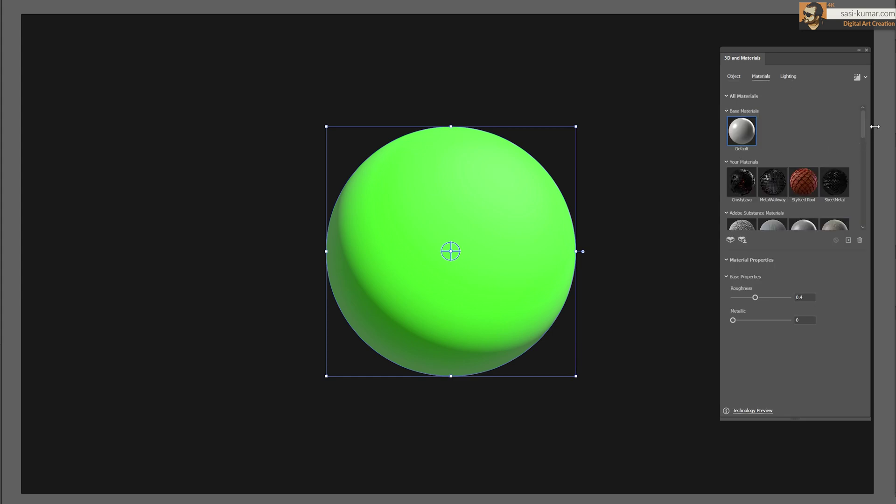
{"action": "mouse_move", "coordinate": [861, 122]}
{"action": "left_mouse_down"}
{"action": "mouse_move", "coordinate": [863, 179]}
{"action": "mouse_move", "coordinate": [864, 167]}
{"action": "left_mouse_up"}
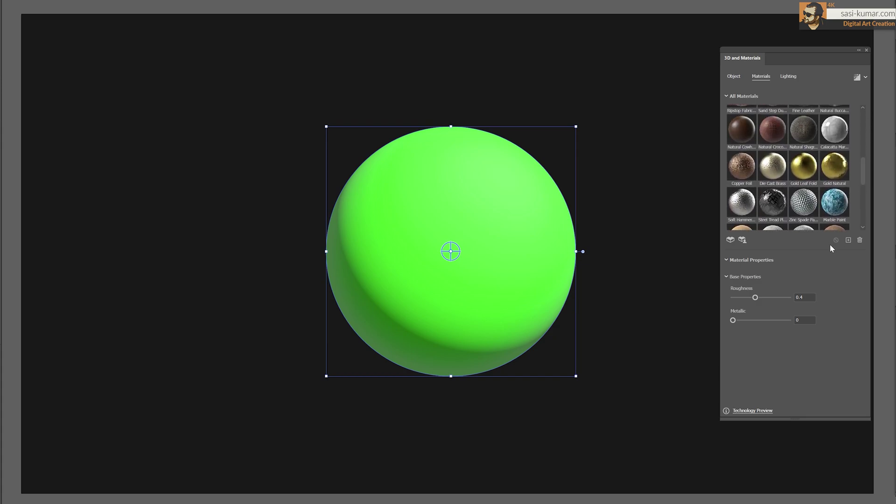
{"action": "left_click", "coordinate": [837, 167]}
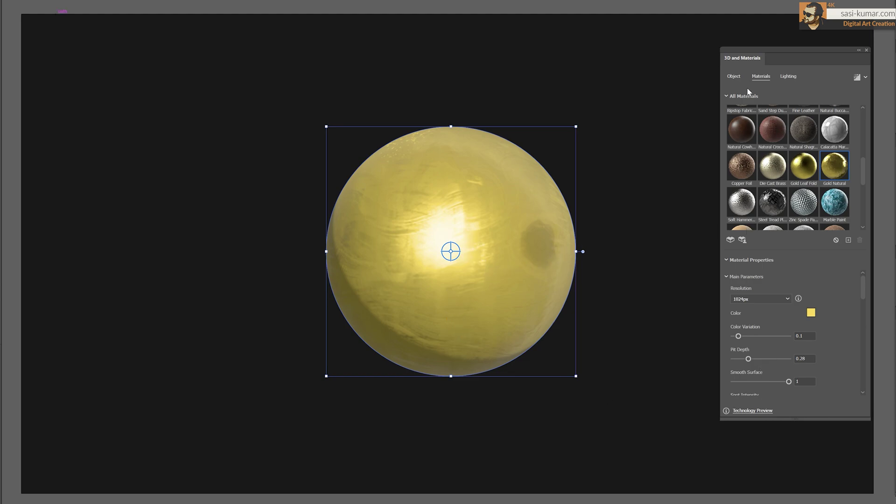
{"action": "left_click", "coordinate": [735, 76]}
{"action": "left_click_drag", "start_coordinate": [765, 275], "coordinate": [768, 286]}
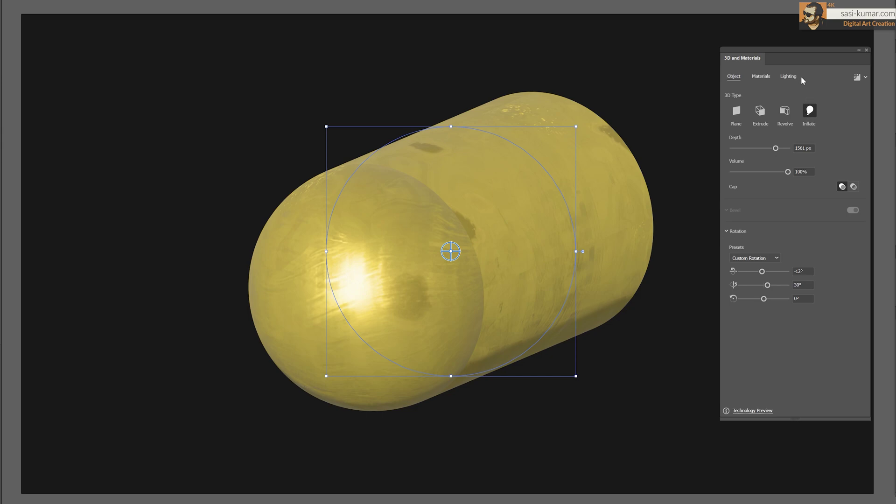
Recolor the Gold Natural material to light gray and set its color variation to 0.48
{"action": "left_click", "coordinate": [770, 77]}
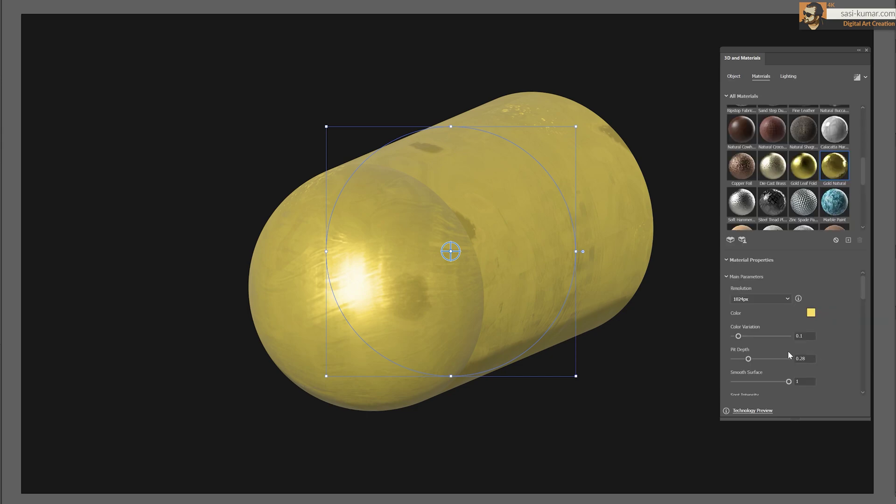
{"action": "scroll", "coordinate": [865, 289], "scroll_direction": "down", "scroll_amount": 4}
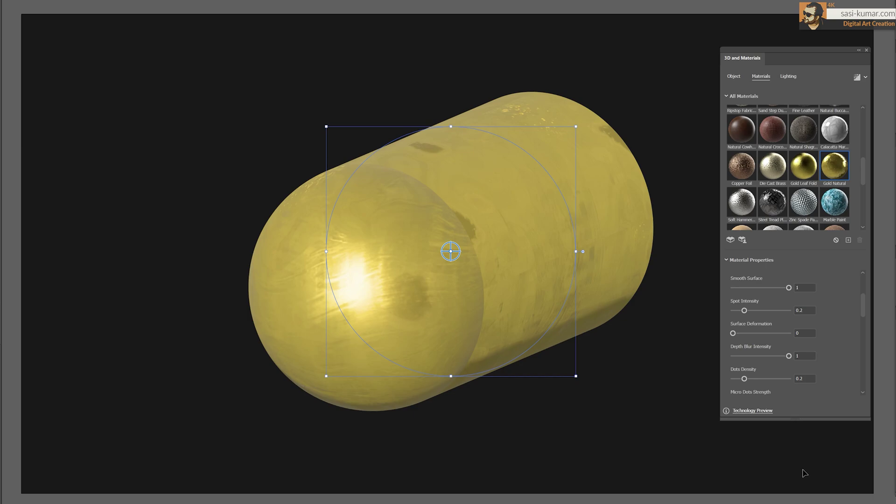
{"action": "left_click_drag", "start_coordinate": [863, 300], "coordinate": [863, 283]}
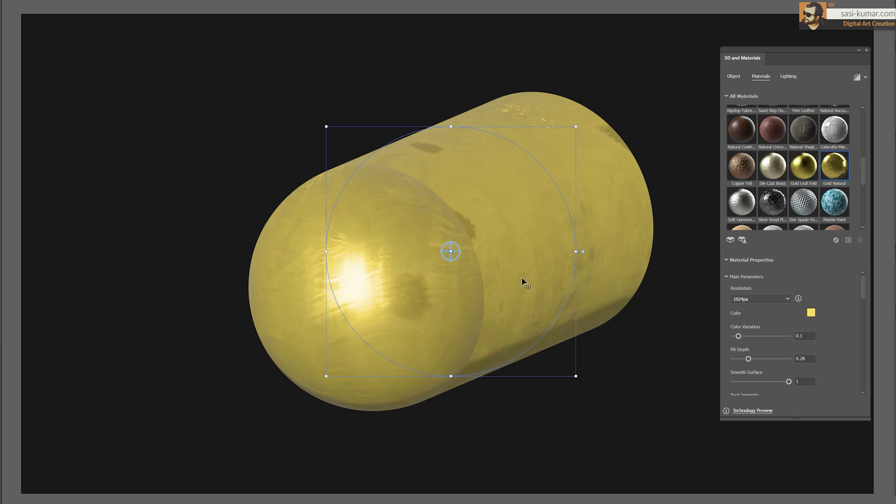
{"action": "left_click", "coordinate": [813, 314]}
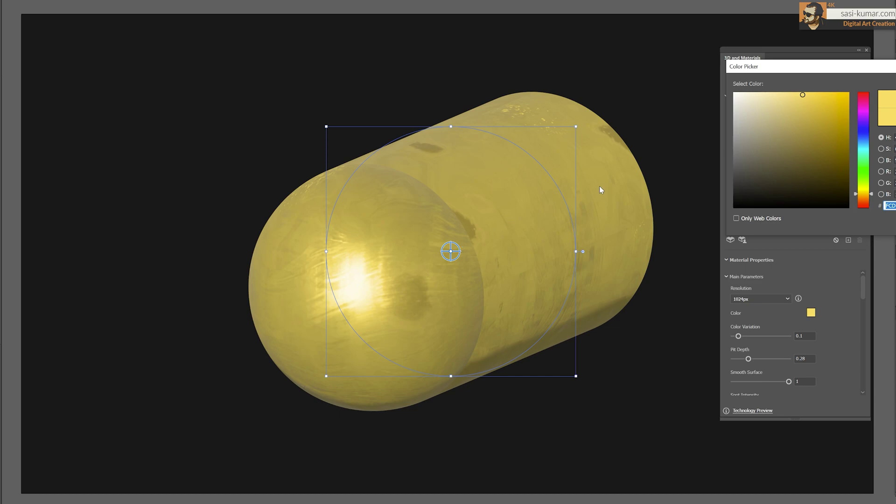
{"action": "left_click_drag", "start_coordinate": [776, 110], "coordinate": [744, 122]}
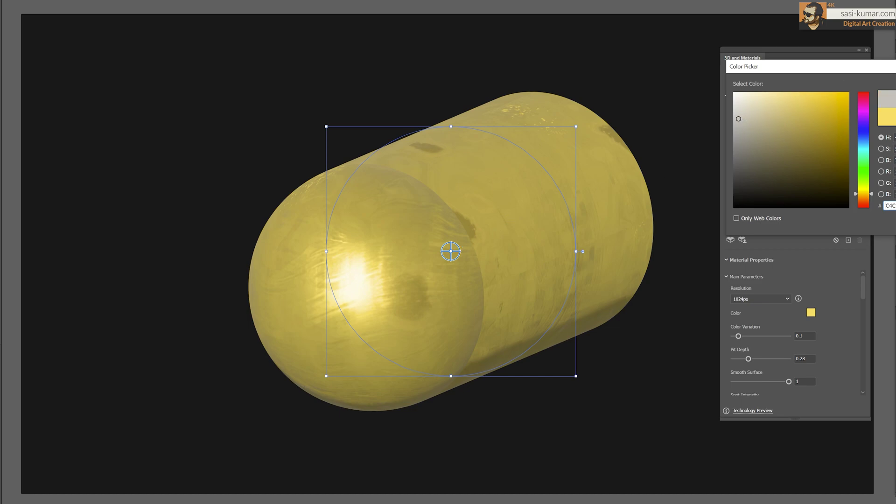
{"action": "left_click", "coordinate": [696, 262]}
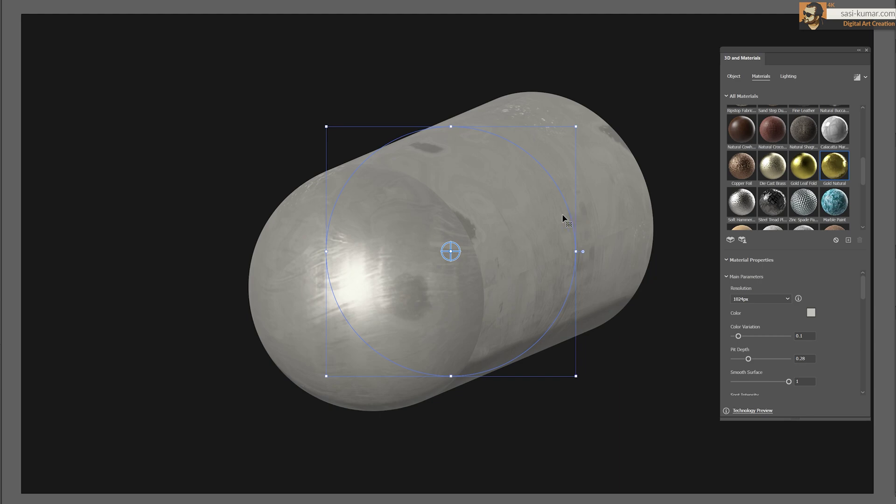
{"action": "left_click_drag", "start_coordinate": [738, 337], "coordinate": [760, 336]}
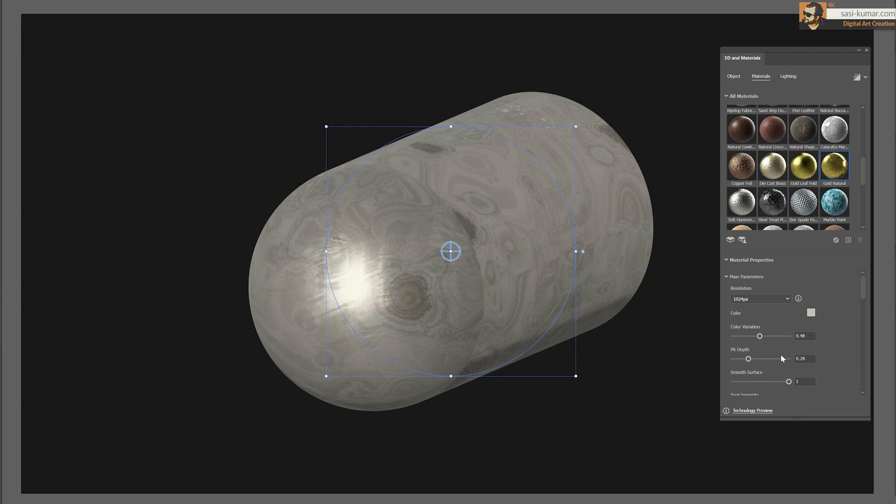
Try the natural cowhide leather material on the shape and replace it with the larch wood material
{"action": "mouse_move", "coordinate": [864, 284]}
{"action": "left_mouse_down"}
{"action": "mouse_move", "coordinate": [866, 360]}
{"action": "mouse_move", "coordinate": [866, 275]}
{"action": "mouse_move", "coordinate": [874, 270]}
{"action": "left_mouse_up"}
{"action": "left_click", "coordinate": [743, 133]}
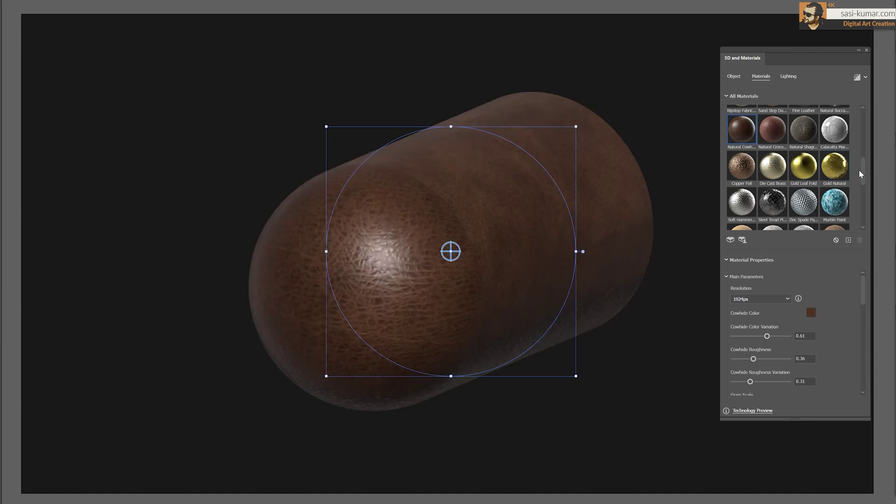
{"action": "left_click_drag", "start_coordinate": [861, 167], "coordinate": [861, 206]}
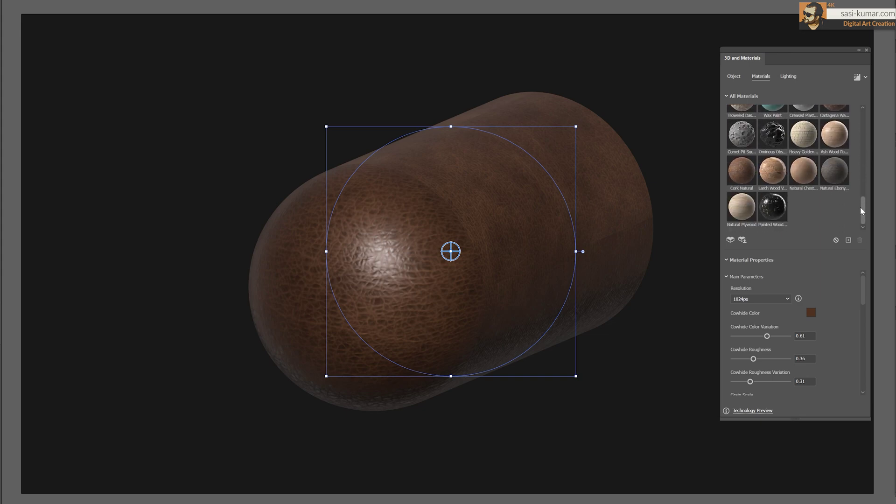
{"action": "left_click", "coordinate": [765, 178]}
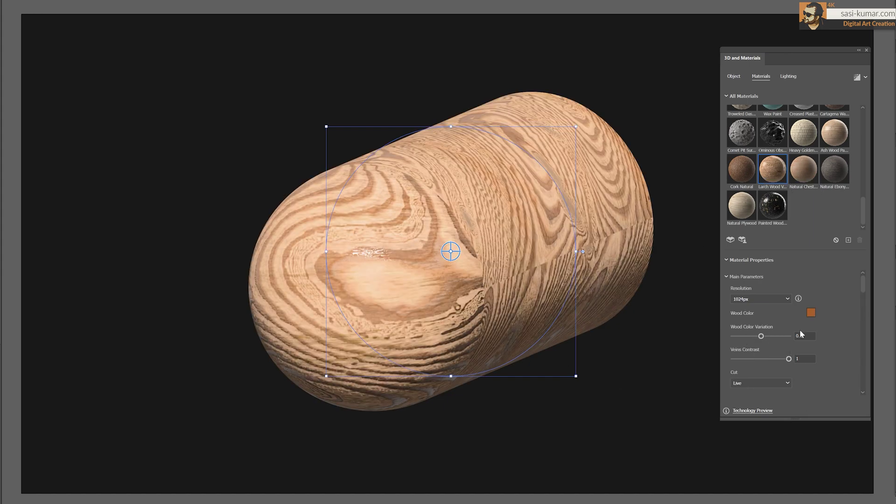
Set the larch wood material's resolution to 2048px and try green as its wood color
{"action": "left_click", "coordinate": [783, 300]}
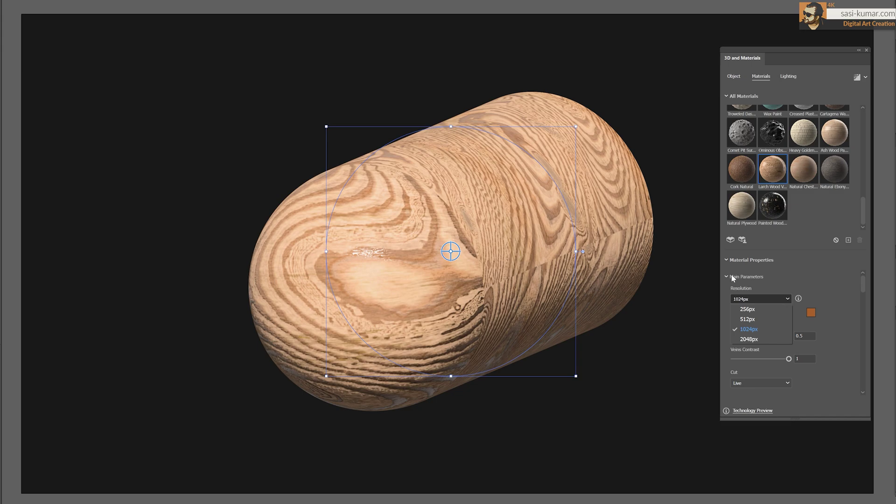
{"action": "left_click", "coordinate": [764, 339]}
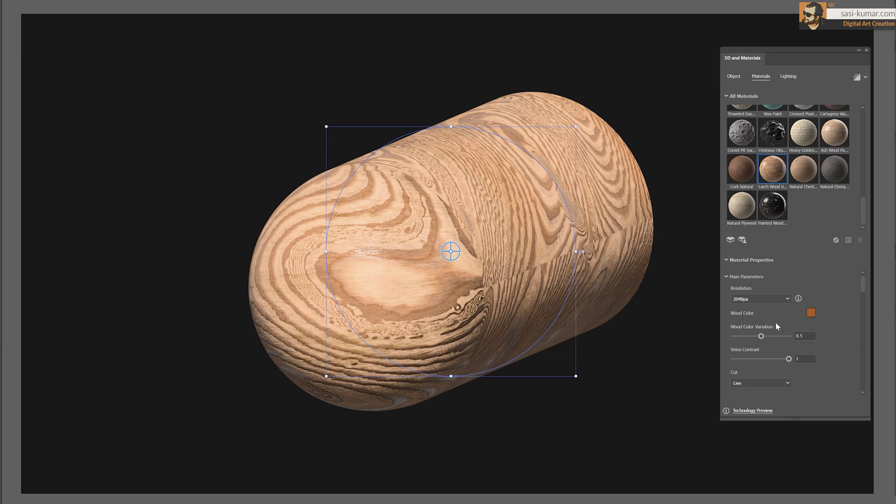
{"action": "left_click", "coordinate": [811, 313]}
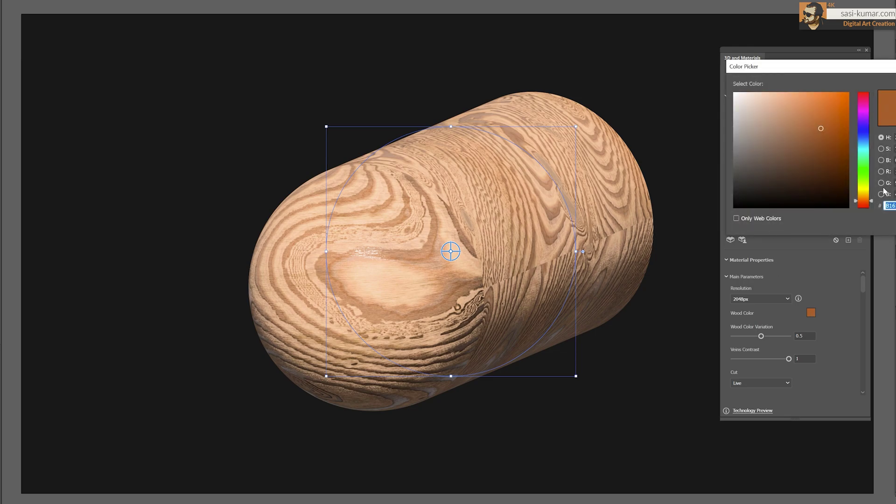
{"action": "left_click", "coordinate": [865, 181]}
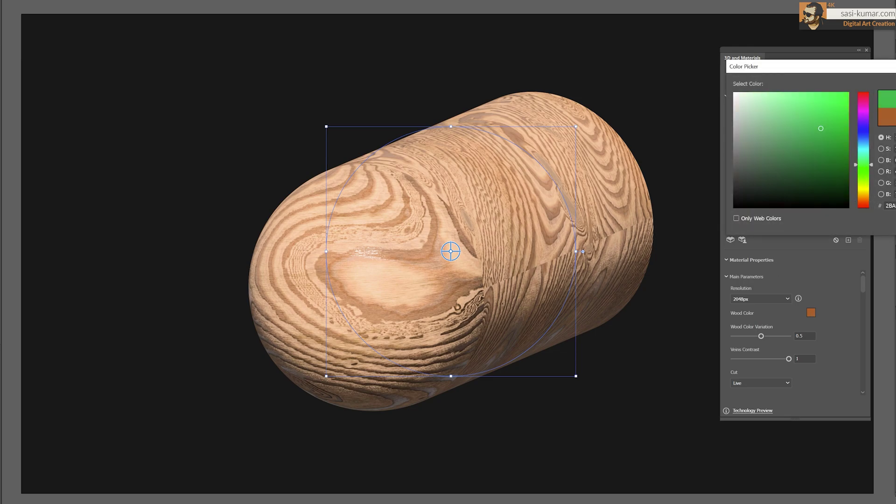
{"action": "key", "text": "Escape"}
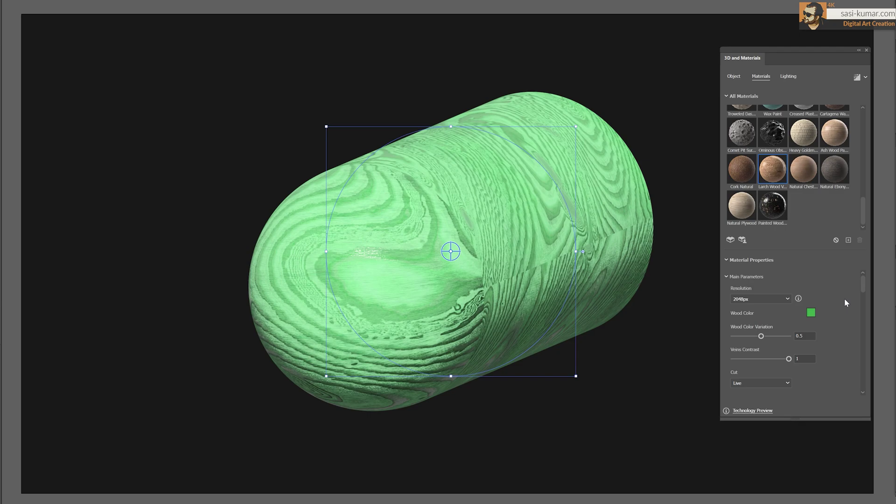
Change the wood color to dark brown and set the wood color variation to 0.9
{"action": "left_click", "coordinate": [812, 313]}
{"action": "left_click", "coordinate": [863, 195]}
{"action": "left_click_drag", "start_coordinate": [829, 153], "coordinate": [833, 173]}
{"action": "left_click", "coordinate": [866, 202]}
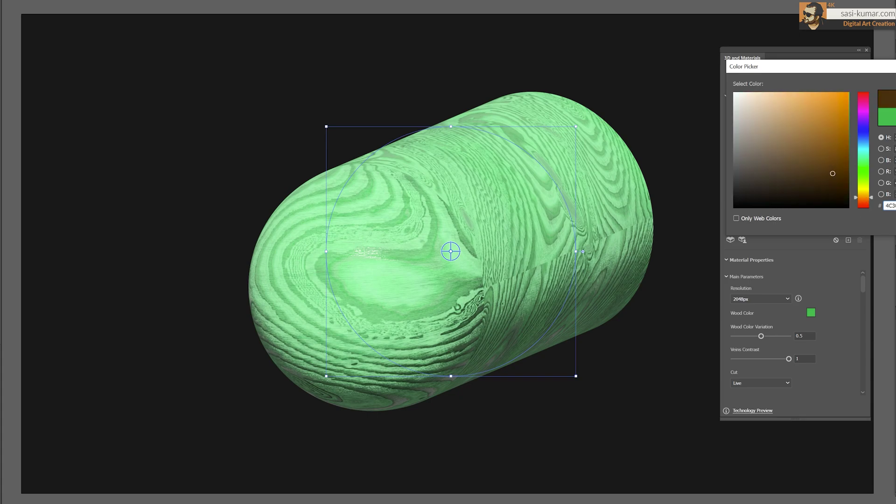
{"action": "key", "text": "Return"}
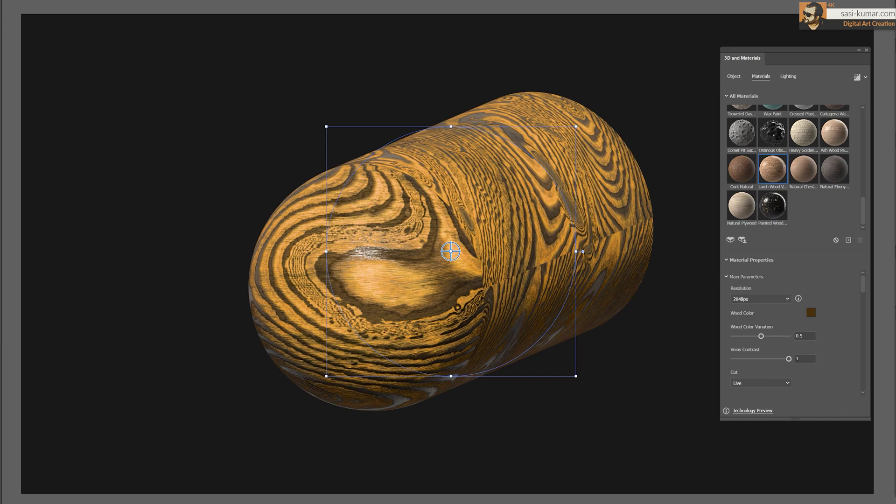
{"action": "left_click_drag", "start_coordinate": [759, 339], "coordinate": [784, 337]}
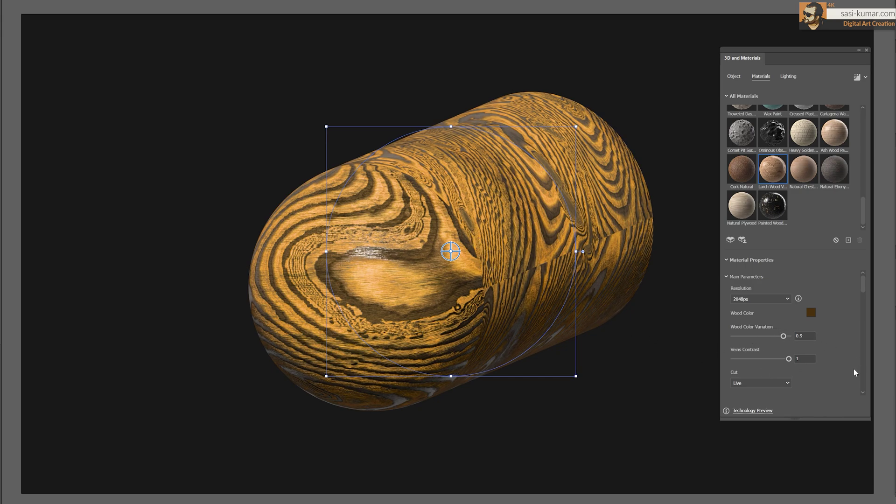
Try the Plain cut on the wood material, switch it to Rift and set the knots amount to 0.61
{"action": "scroll", "coordinate": [862, 292], "scroll_direction": "down", "scroll_amount": 3}
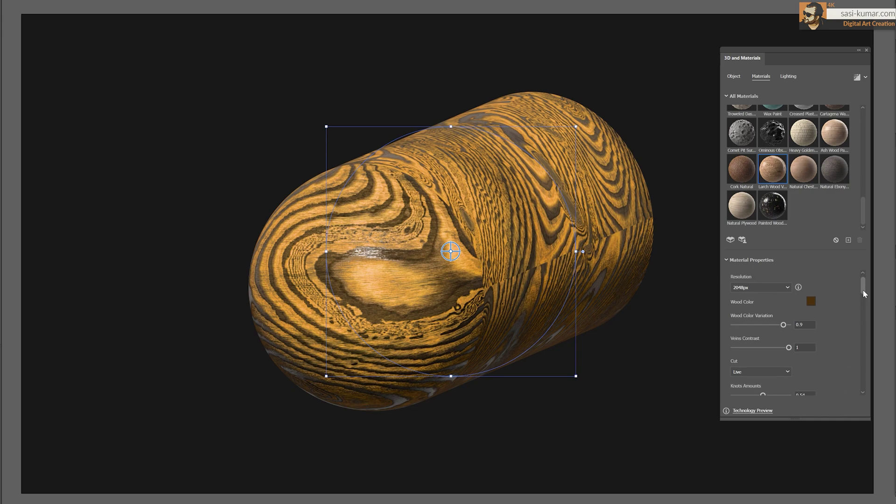
{"action": "left_click", "coordinate": [772, 319]}
{"action": "left_click", "coordinate": [764, 325]}
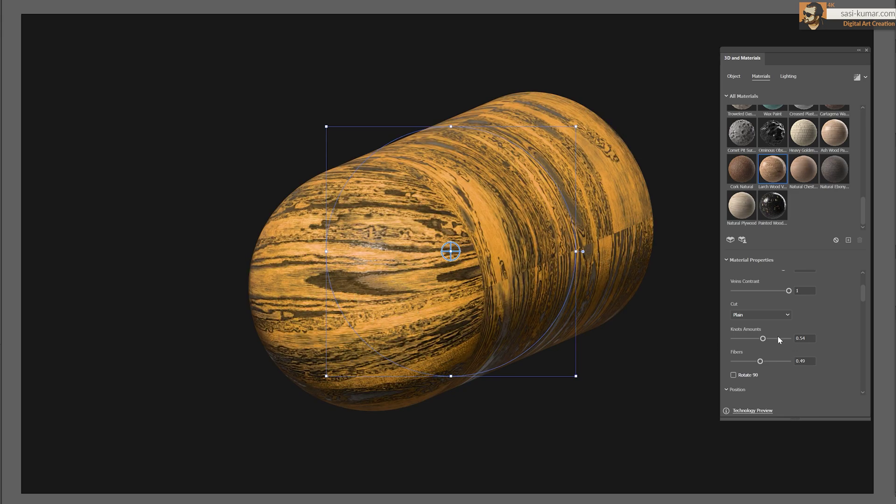
{"action": "left_click", "coordinate": [772, 315]}
{"action": "left_click", "coordinate": [767, 334]}
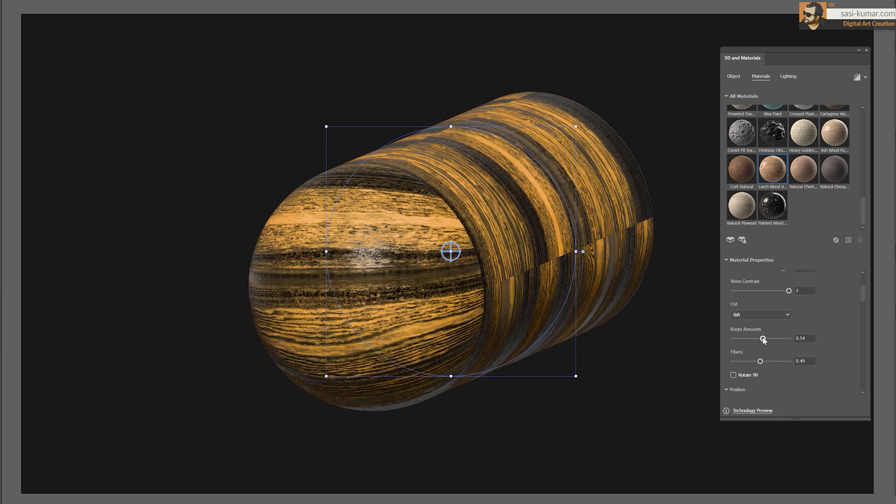
{"action": "left_click_drag", "start_coordinate": [763, 340], "coordinate": [755, 342]}
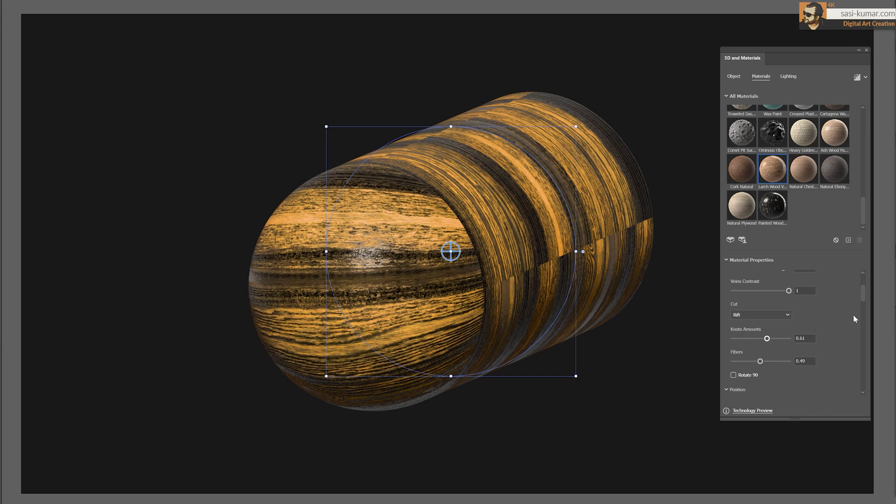
{"action": "left_click_drag", "start_coordinate": [862, 292], "coordinate": [860, 322]}
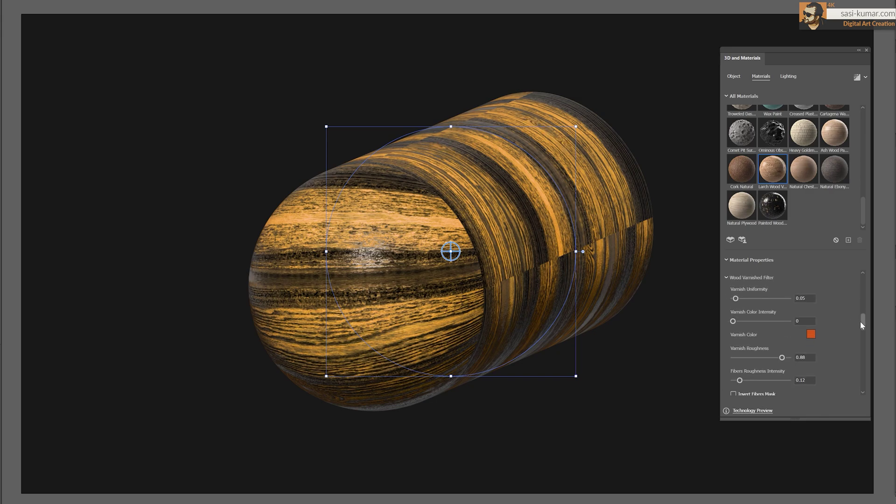
{"action": "left_click", "coordinate": [810, 335]}
{"action": "left_click", "coordinate": [863, 175]}
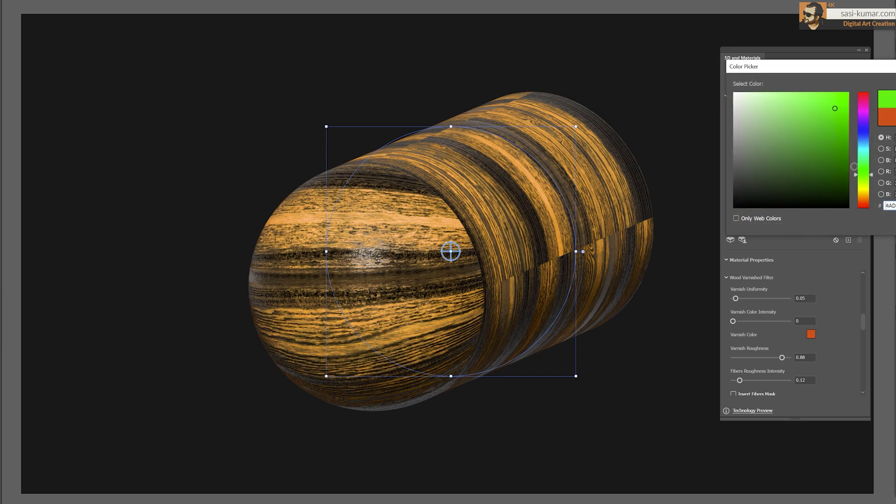
{"action": "left_click", "coordinate": [864, 193]}
{"action": "key", "text": "Return"}
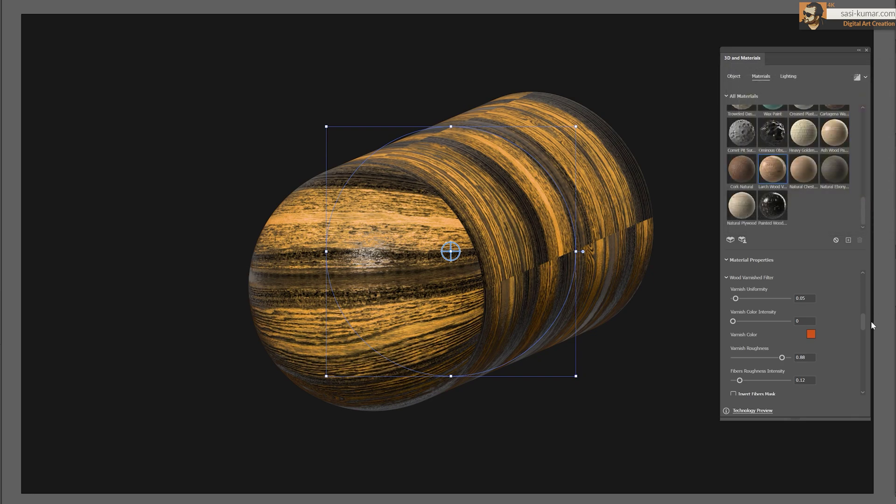
{"action": "scroll", "coordinate": [863, 321], "scroll_direction": "up", "scroll_amount": 10}
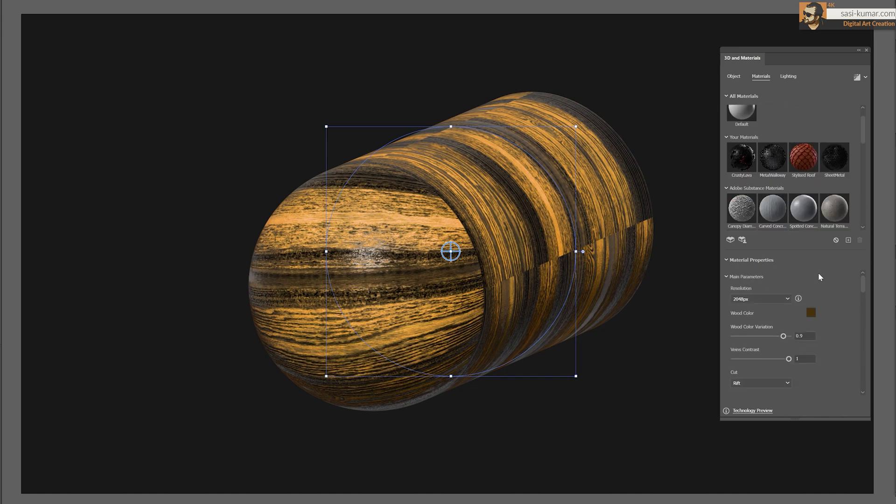
{"action": "left_click_drag", "start_coordinate": [862, 142], "coordinate": [869, 119]}
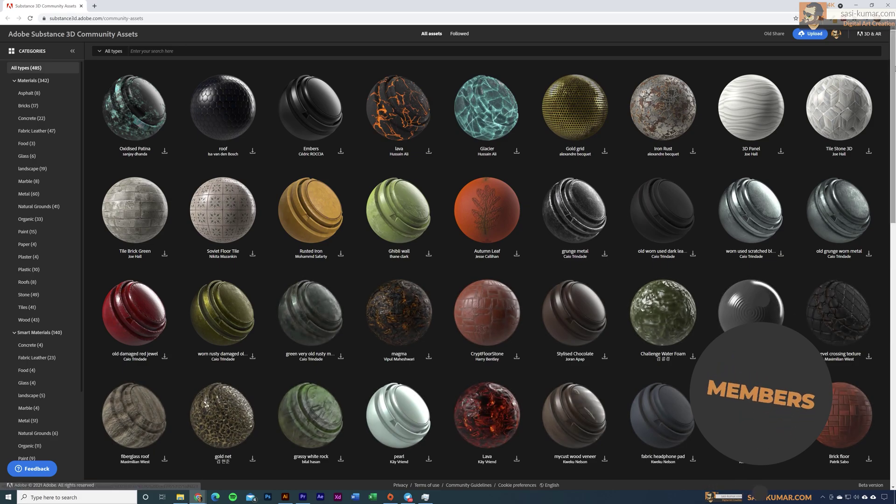
Find the Steel chain fence material on the Adobe Substance 3D Community Assets website and download its .sbsar file
{"action": "scroll", "coordinate": [495, 271], "scroll_direction": "down", "scroll_amount": 10}
{"action": "scroll", "coordinate": [494, 271], "scroll_direction": "down", "scroll_amount": 20}
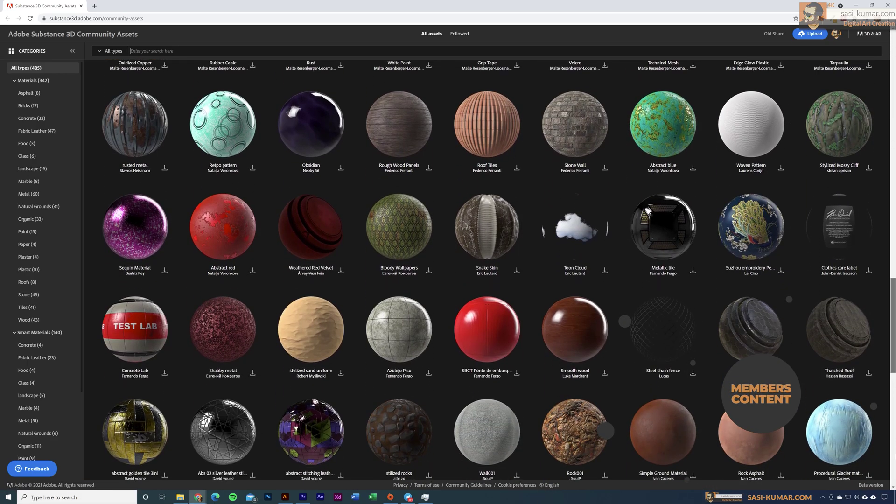
{"action": "scroll", "coordinate": [495, 271], "scroll_direction": "down", "scroll_amount": 5}
{"action": "scroll", "coordinate": [495, 271], "scroll_direction": "up", "scroll_amount": 10}
{"action": "scroll", "coordinate": [487, 270], "scroll_direction": "down", "scroll_amount": 5}
{"action": "scroll", "coordinate": [494, 271], "scroll_direction": "down", "scroll_amount": 8}
{"action": "scroll", "coordinate": [495, 271], "scroll_direction": "up", "scroll_amount": 7}
{"action": "scroll", "coordinate": [495, 270], "scroll_direction": "down", "scroll_amount": 2}
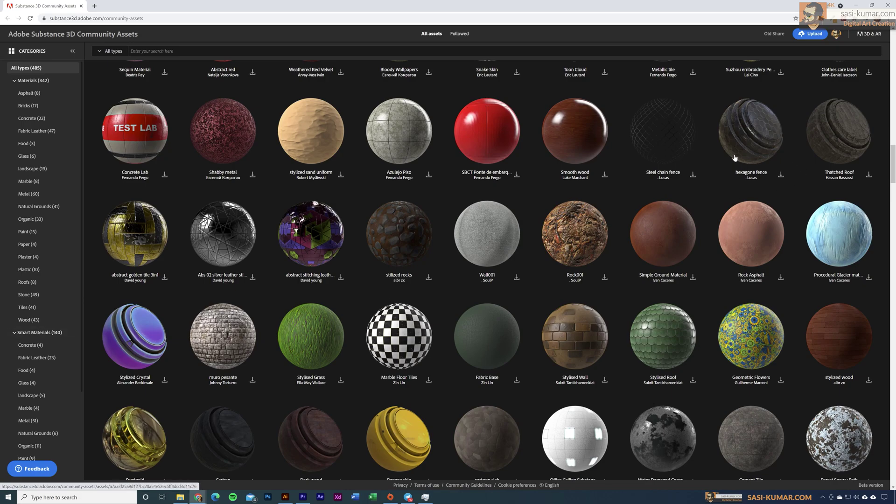
{"action": "left_click", "coordinate": [678, 131]}
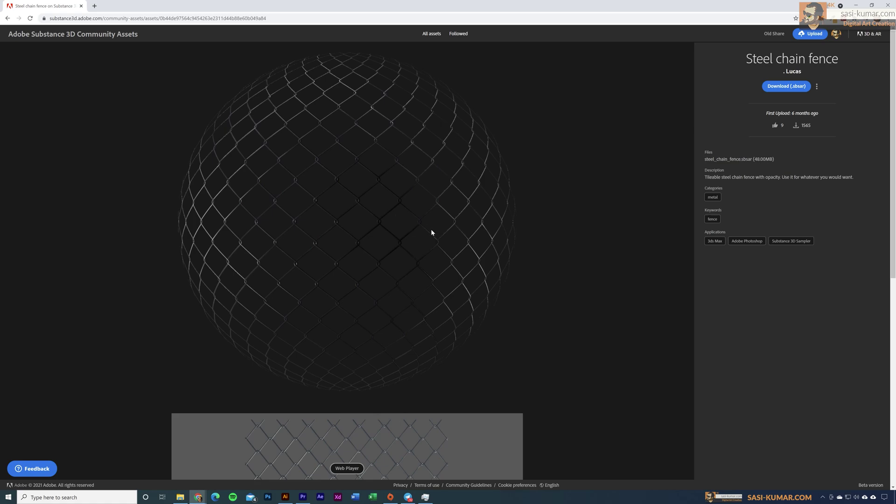
{"action": "left_click", "coordinate": [795, 87]}
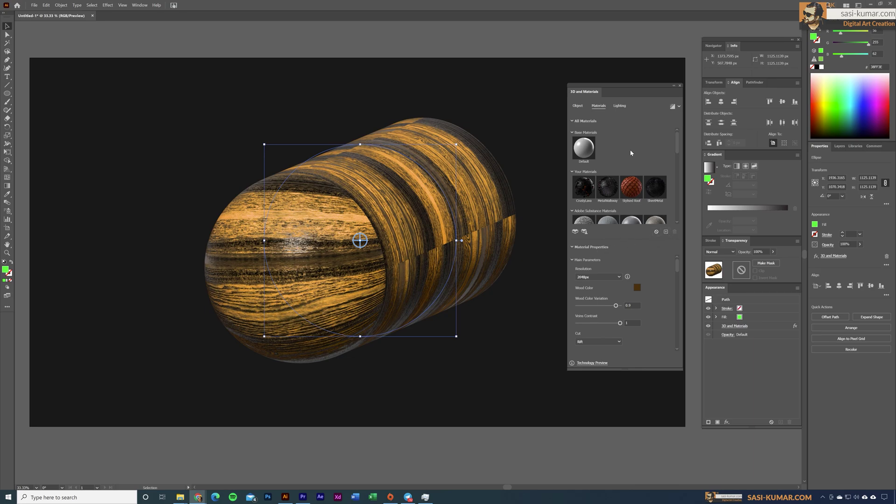
Switch to Illustrator and import steel_chain_fence.sbsar from the Downloads folder as a new material
{"action": "left_click", "coordinate": [666, 232]}
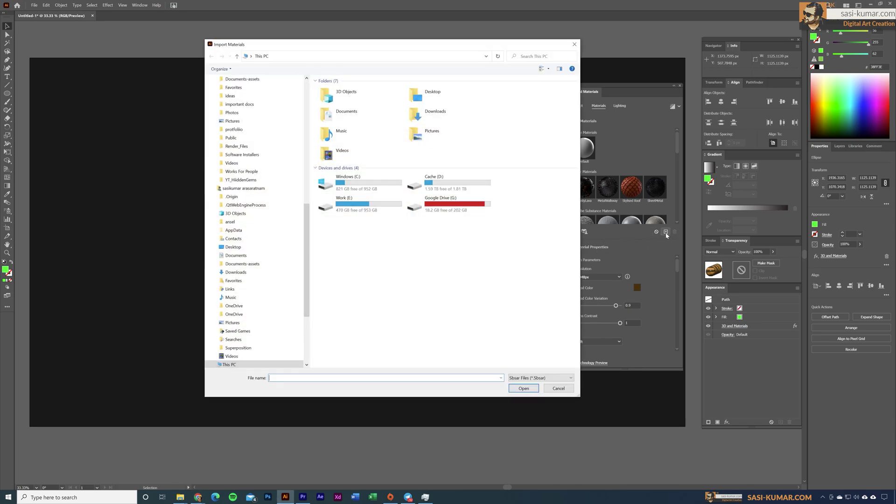
{"action": "left_click", "coordinate": [329, 60]}
{"action": "type", "text": "C:\\Users\\User\\Downloads"}
{"action": "key", "text": "Return"}
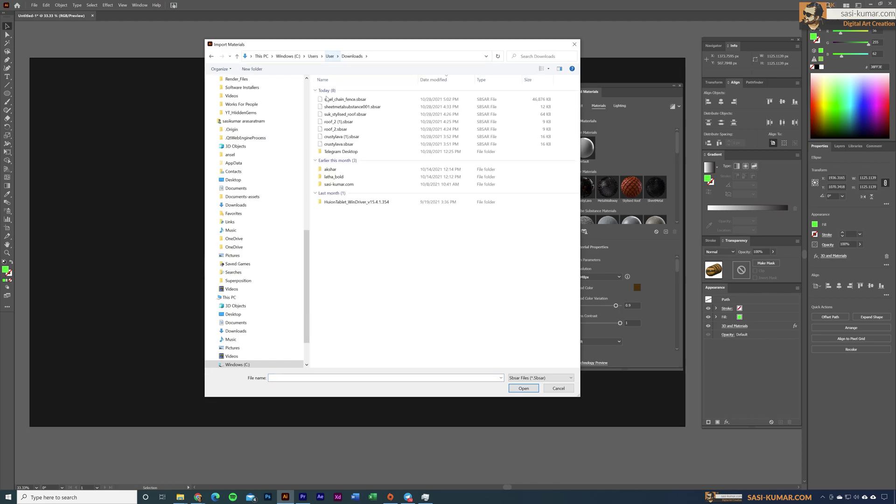
{"action": "left_click", "coordinate": [346, 100]}
{"action": "left_click", "coordinate": [521, 388]}
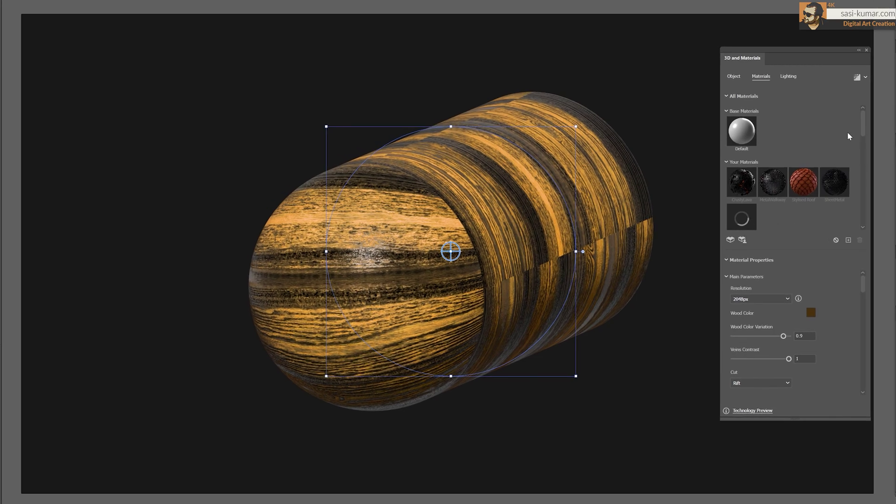
Apply the imported steel chain fence material to the shape and set Offset X to 168, Offset Y to 16 and rotation to 37
{"action": "scroll", "coordinate": [825, 130], "scroll_direction": "down", "scroll_amount": 2}
{"action": "left_click_drag", "start_coordinate": [864, 127], "coordinate": [865, 131]}
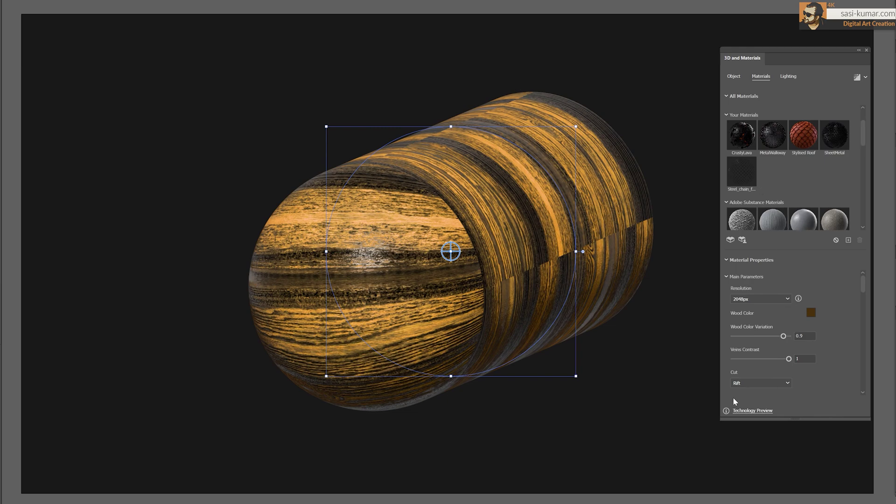
{"action": "left_click", "coordinate": [744, 174]}
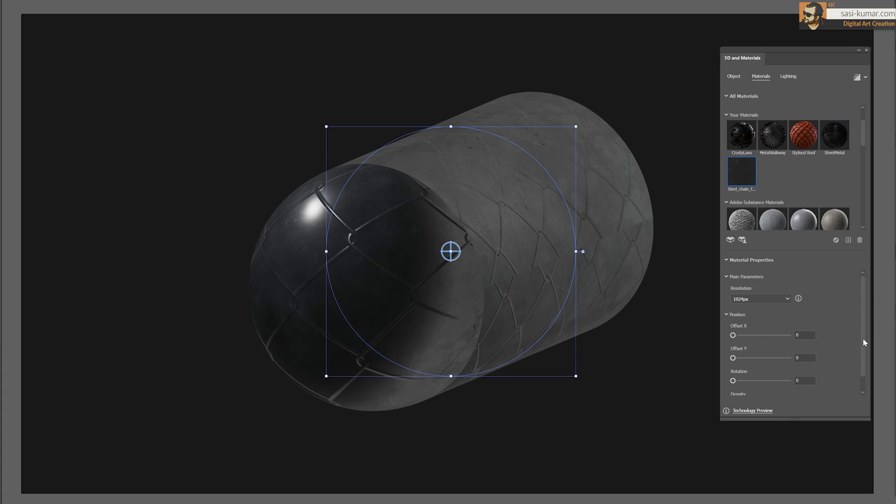
{"action": "mouse_move", "coordinate": [865, 339]}
{"action": "left_mouse_down"}
{"action": "mouse_move", "coordinate": [863, 352]}
{"action": "mouse_move", "coordinate": [864, 321]}
{"action": "left_mouse_up"}
{"action": "left_click_drag", "start_coordinate": [735, 336], "coordinate": [739, 381]}
{"action": "mouse_move", "coordinate": [864, 308]}
{"action": "left_mouse_down"}
{"action": "mouse_move", "coordinate": [862, 352]}
{"action": "mouse_move", "coordinate": [864, 295]}
{"action": "left_mouse_up"}
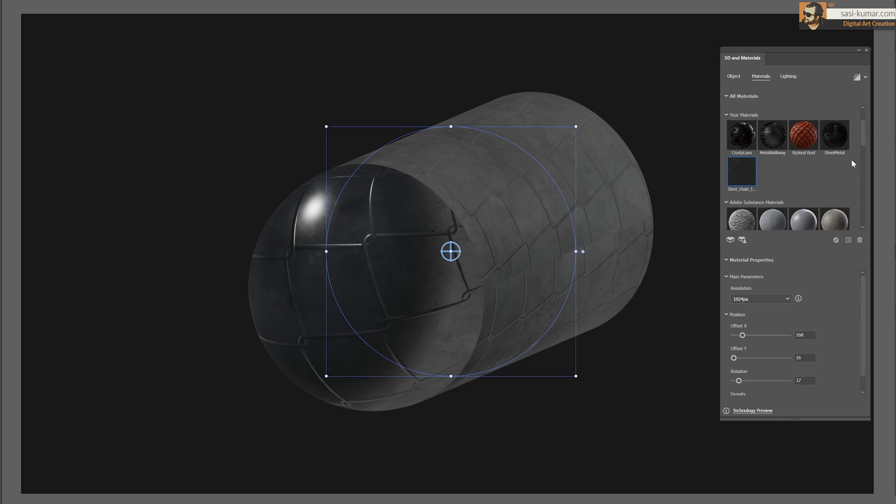
Apply the SheetMetal material to the shape and set its tiling scale to 26
{"action": "left_click", "coordinate": [837, 140]}
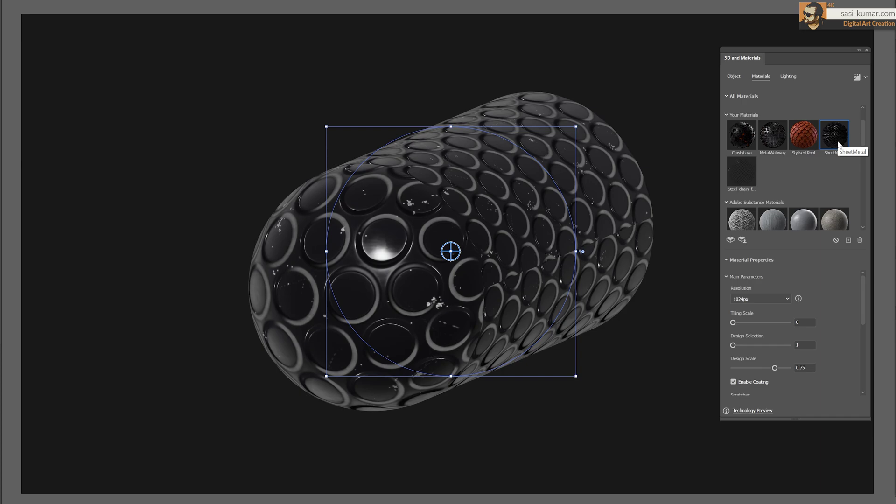
{"action": "scroll", "coordinate": [863, 304], "scroll_direction": "down", "scroll_amount": 2}
{"action": "scroll", "coordinate": [864, 284], "scroll_direction": "up", "scroll_amount": 2}
{"action": "left_click_drag", "start_coordinate": [733, 322], "coordinate": [741, 323]}
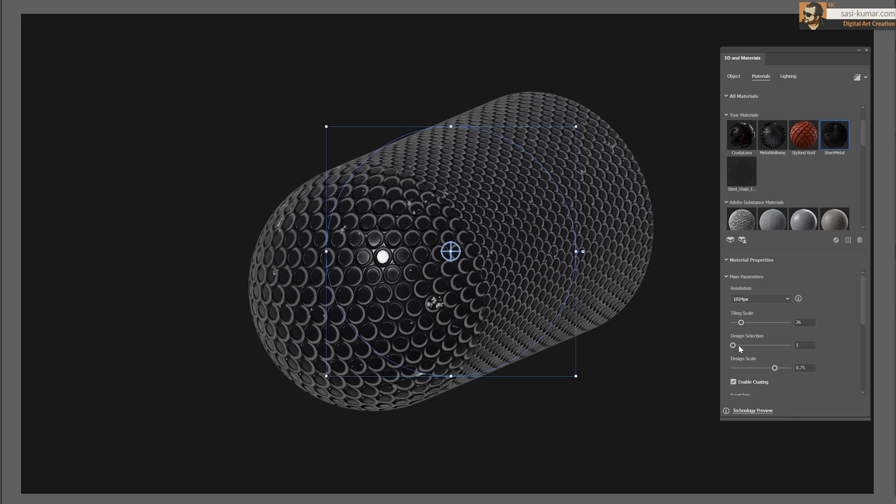
Try SheetMetal designs 3 and 4, choose design 2 and set the design scale to 1
{"action": "left_click_drag", "start_coordinate": [733, 346], "coordinate": [745, 346]}
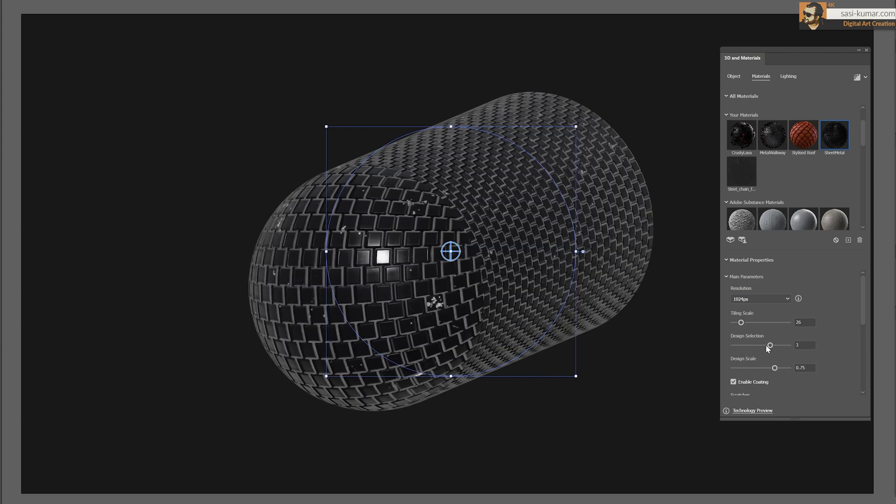
{"action": "left_click_drag", "start_coordinate": [781, 346], "coordinate": [790, 345]}
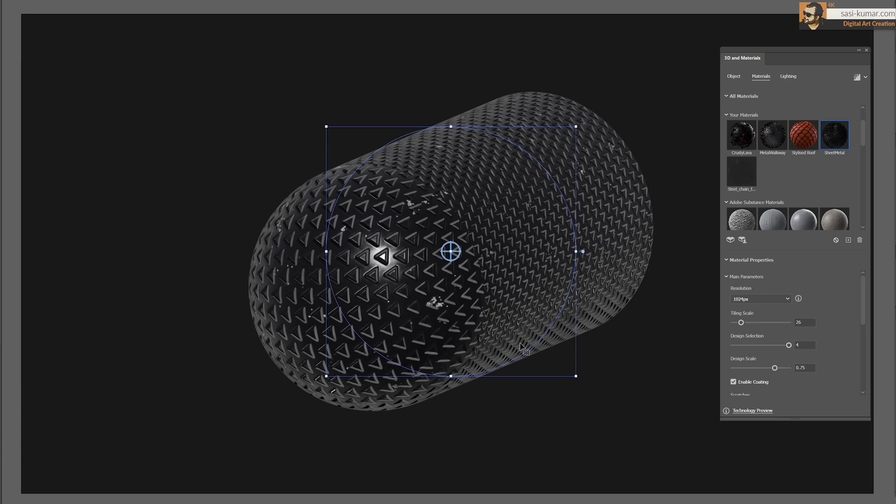
{"action": "mouse_move", "coordinate": [769, 370]}
{"action": "left_mouse_down"}
{"action": "mouse_move", "coordinate": [745, 369]}
{"action": "mouse_move", "coordinate": [754, 365]}
{"action": "left_mouse_up"}
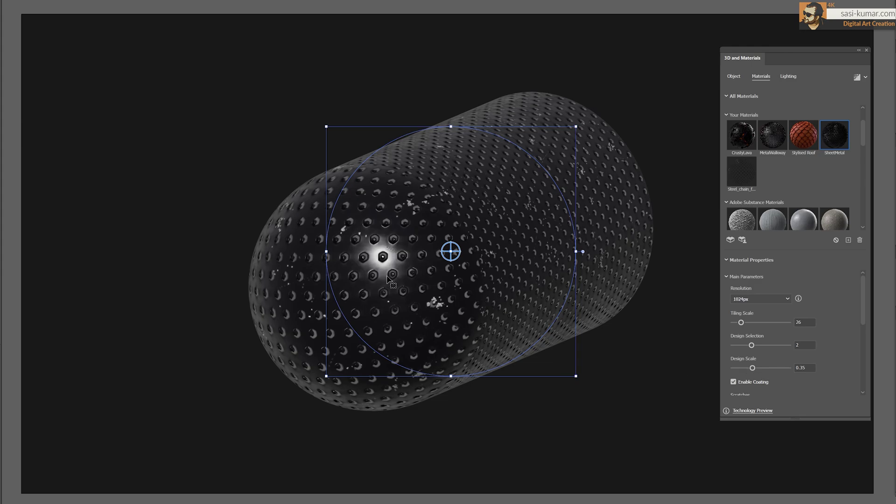
{"action": "left_click_drag", "start_coordinate": [752, 368], "coordinate": [774, 369]}
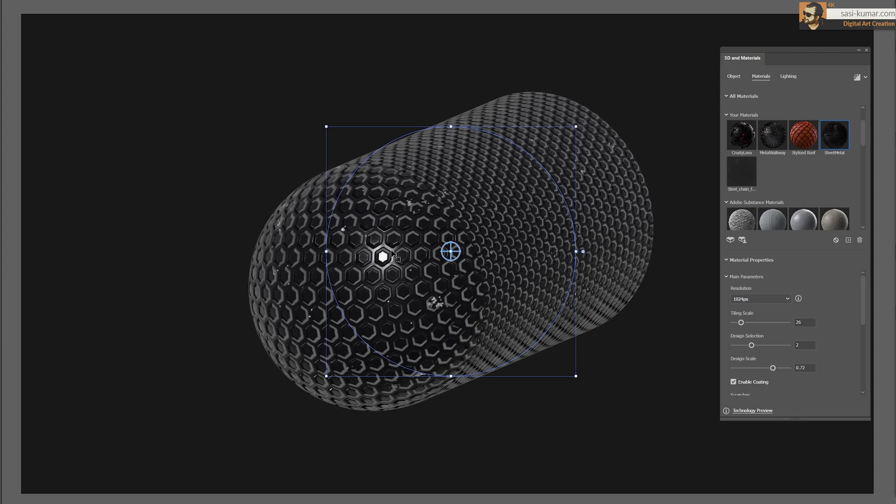
{"action": "left_click_drag", "start_coordinate": [773, 368], "coordinate": [789, 368]}
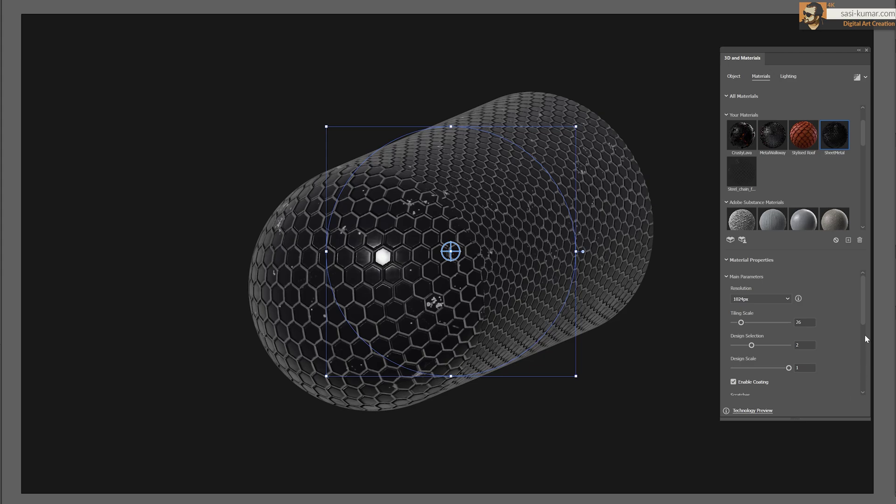
{"action": "scroll", "coordinate": [863, 331], "scroll_direction": "down", "scroll_amount": 3}
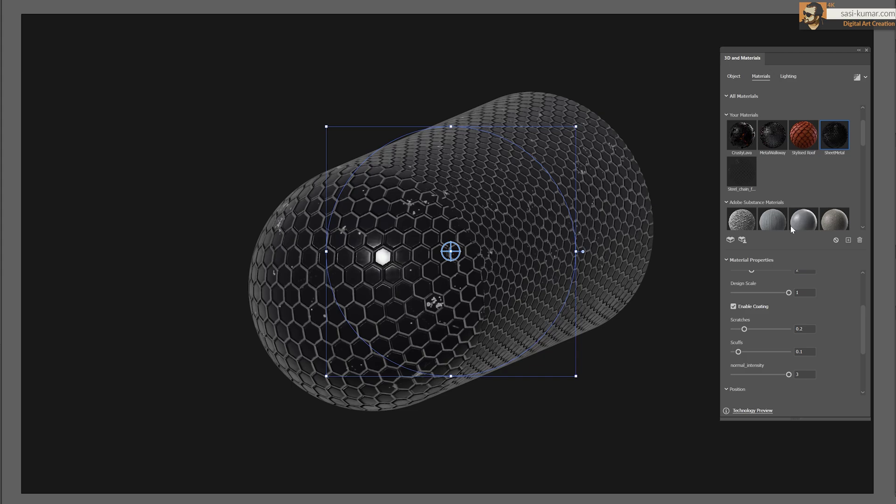
Try the Diffuse and Top Left lighting presets on the shape, then apply the Right preset
{"action": "scroll", "coordinate": [864, 318], "scroll_direction": "down", "scroll_amount": 3}
{"action": "scroll", "coordinate": [864, 303], "scroll_direction": "up", "scroll_amount": 5}
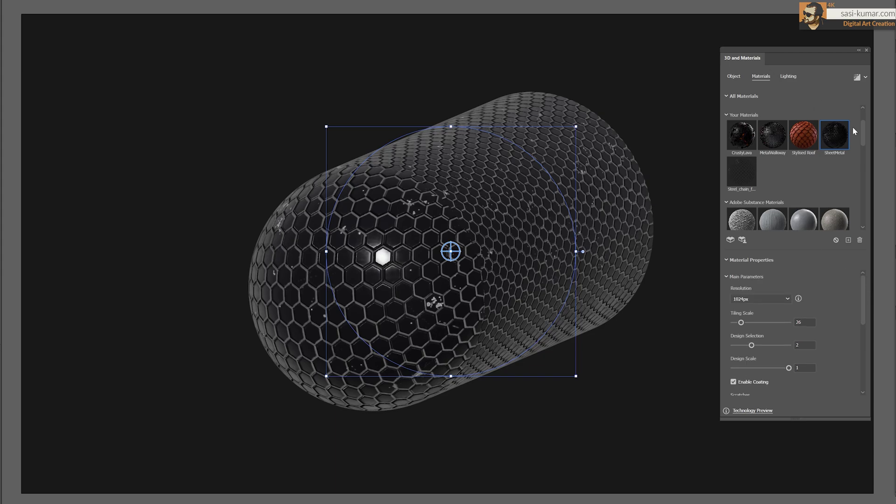
{"action": "left_click", "coordinate": [788, 77]}
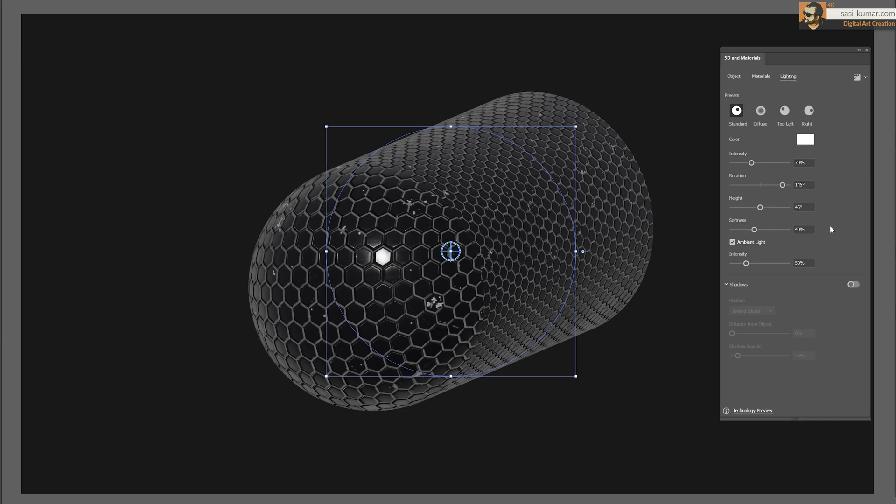
{"action": "left_click", "coordinate": [761, 110]}
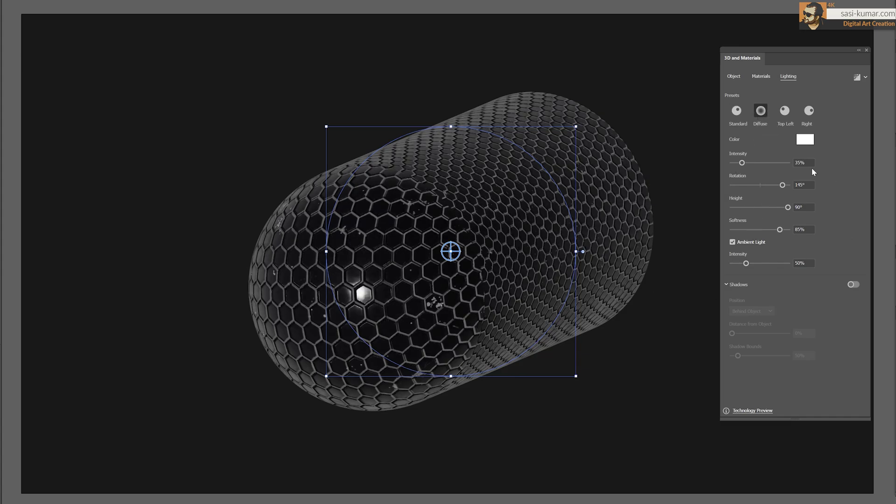
{"action": "left_click", "coordinate": [784, 117]}
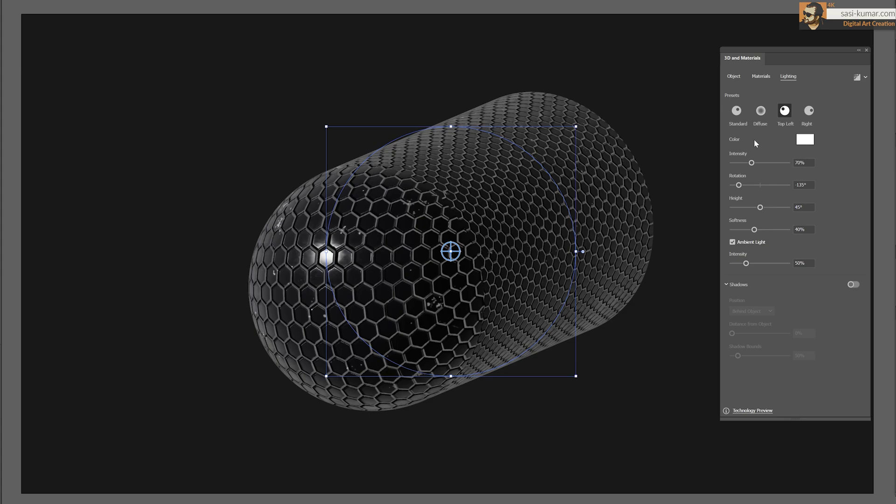
{"action": "left_click", "coordinate": [810, 112]}
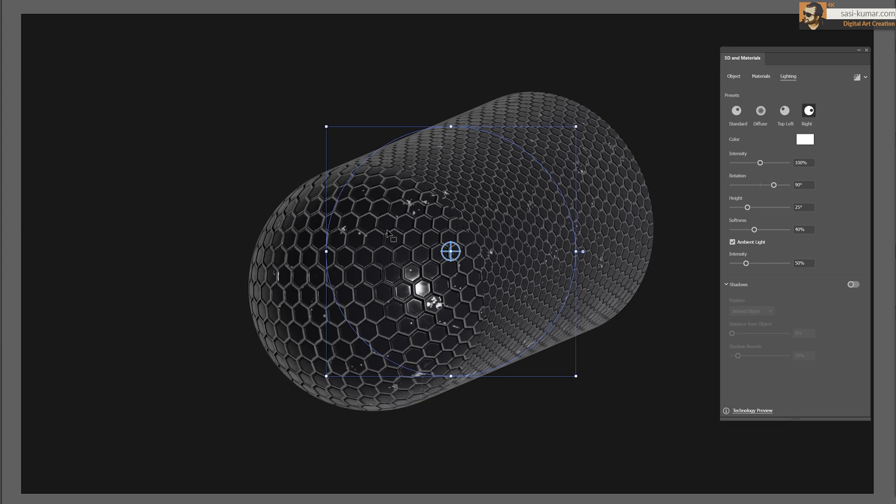
Try light intensities of 192% and 35%, then set intensity to 52%, rotation to 121° and height to 61°
{"action": "left_click_drag", "start_coordinate": [764, 164], "coordinate": [789, 162]}
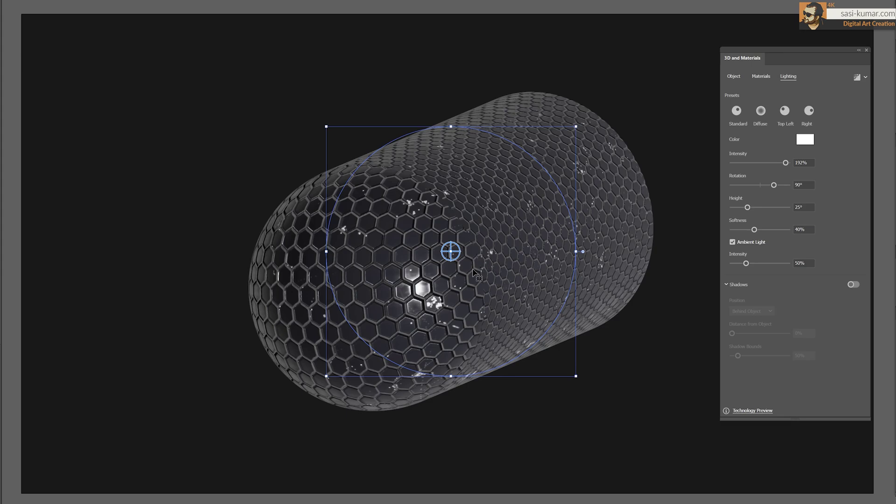
{"action": "left_click_drag", "start_coordinate": [786, 162], "coordinate": [743, 163]}
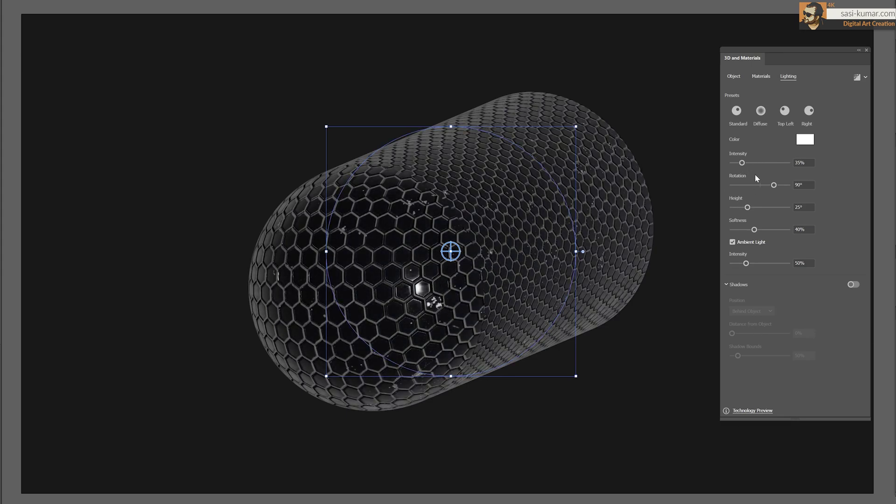
{"action": "left_click_drag", "start_coordinate": [742, 163], "coordinate": [771, 213]}
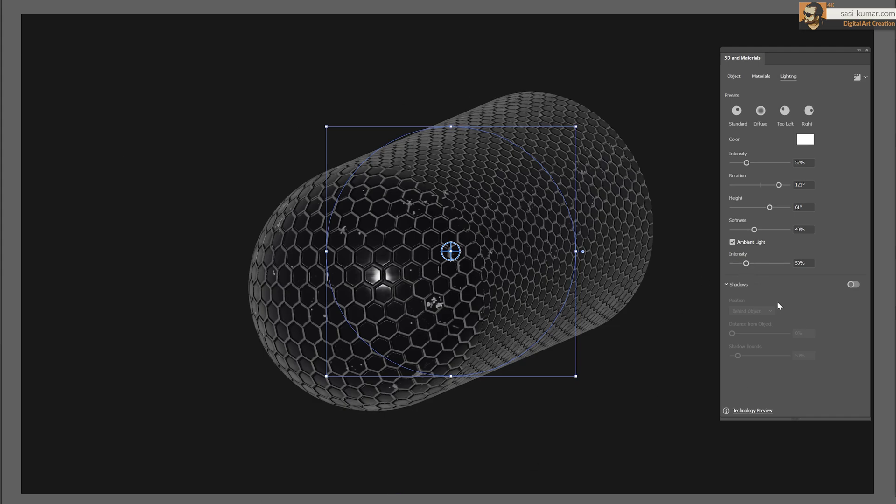
Try an ambient light intensity of 105%, set it to 20%, and raise the main light intensity to 89%
{"action": "left_click_drag", "start_coordinate": [746, 264], "coordinate": [761, 265]}
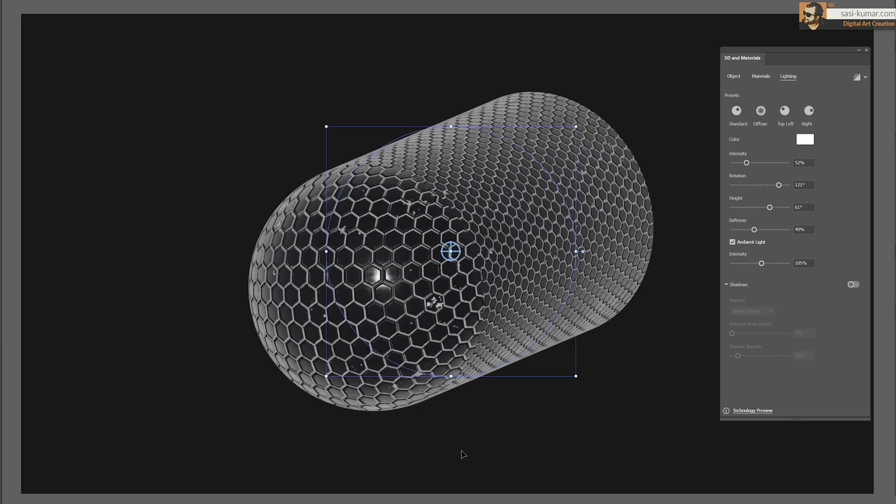
{"action": "left_click_drag", "start_coordinate": [761, 264], "coordinate": [739, 266]}
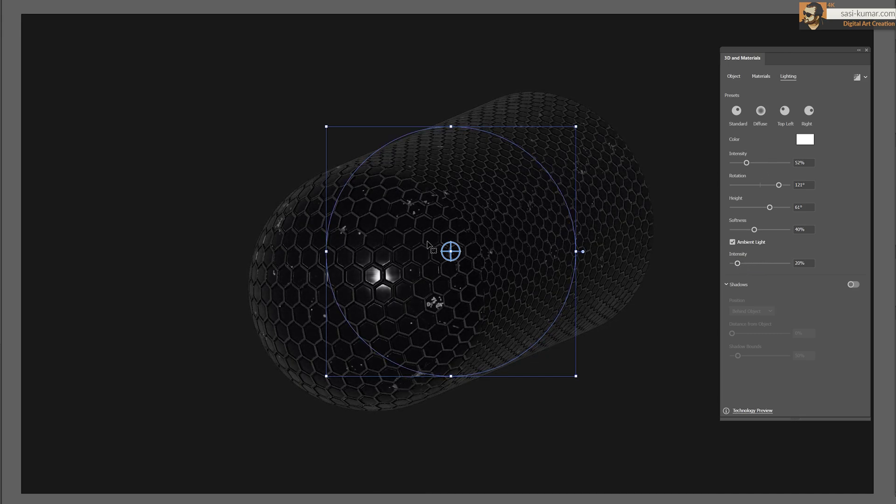
{"action": "left_click_drag", "start_coordinate": [750, 163], "coordinate": [758, 164]}
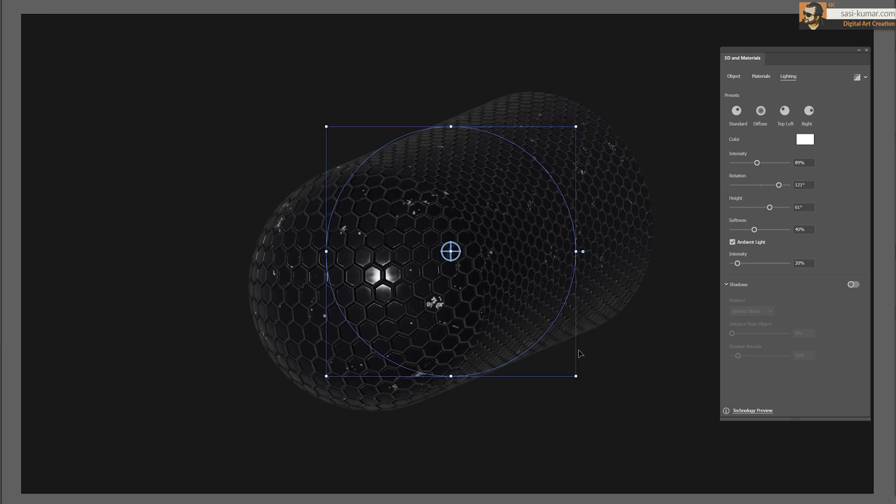
Change the main light's color to red
{"action": "left_click", "coordinate": [805, 140]}
{"action": "type", "text": "FC0000"}
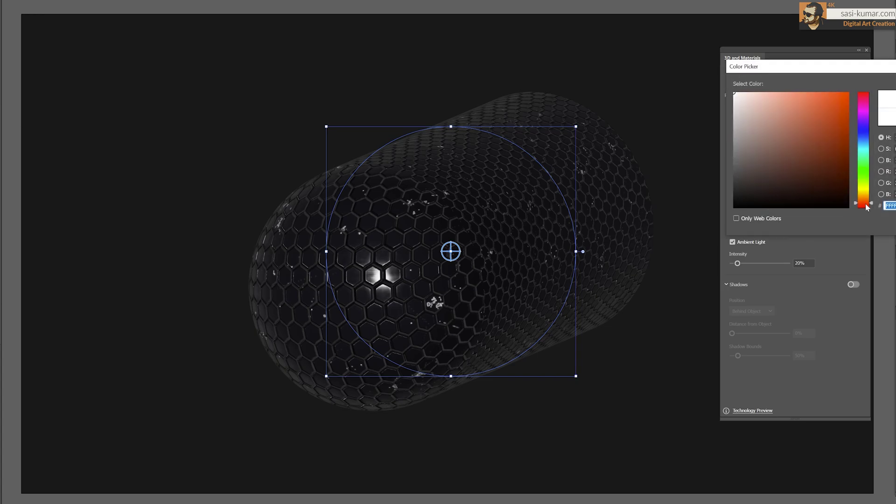
{"action": "key", "text": "Return"}
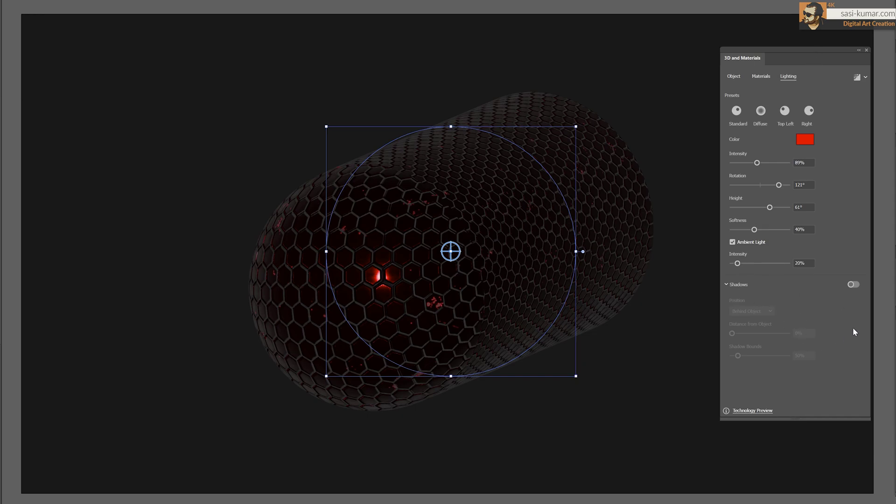
Turn on shadows, position the shadow Below Object and set its distance from the object to 46%
{"action": "left_click", "coordinate": [853, 285]}
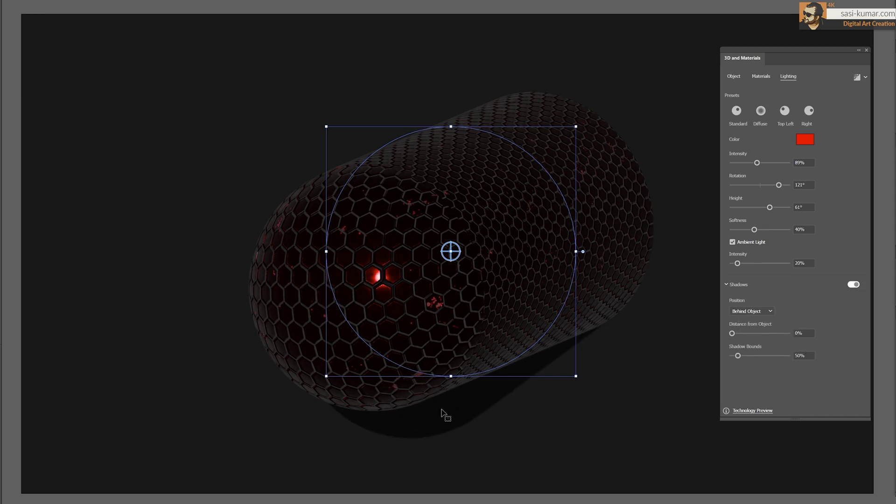
{"action": "left_click", "coordinate": [764, 317]}
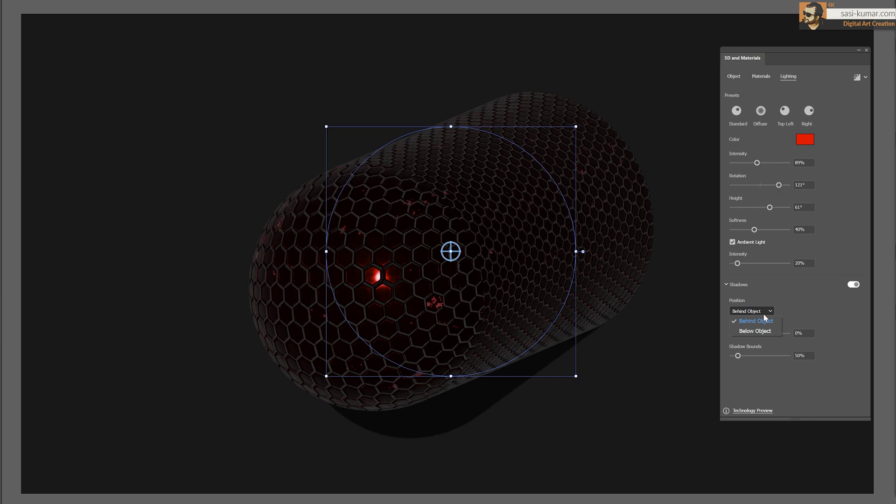
{"action": "left_click", "coordinate": [764, 332]}
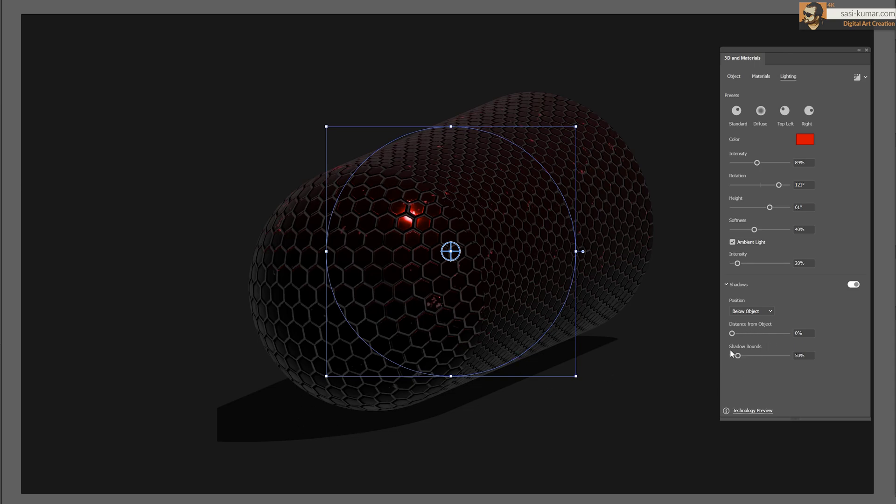
{"action": "left_click_drag", "start_coordinate": [732, 333], "coordinate": [746, 333]}
{"action": "mouse_move", "coordinate": [759, 334]}
{"action": "left_mouse_down"}
{"action": "mouse_move", "coordinate": [781, 334]}
{"action": "mouse_move", "coordinate": [760, 340]}
{"action": "left_mouse_up"}
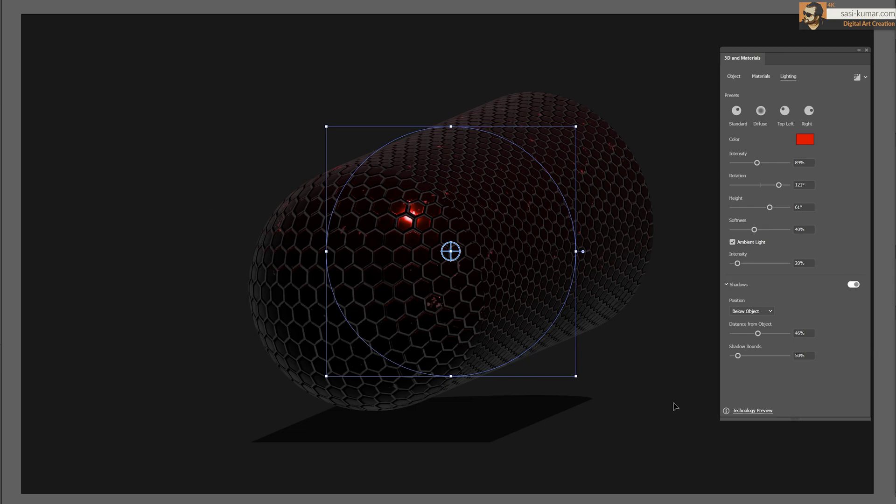
Enable ray tracing with Reduce Noise and Render as vector, and render the shape
{"action": "left_click", "coordinate": [866, 78]}
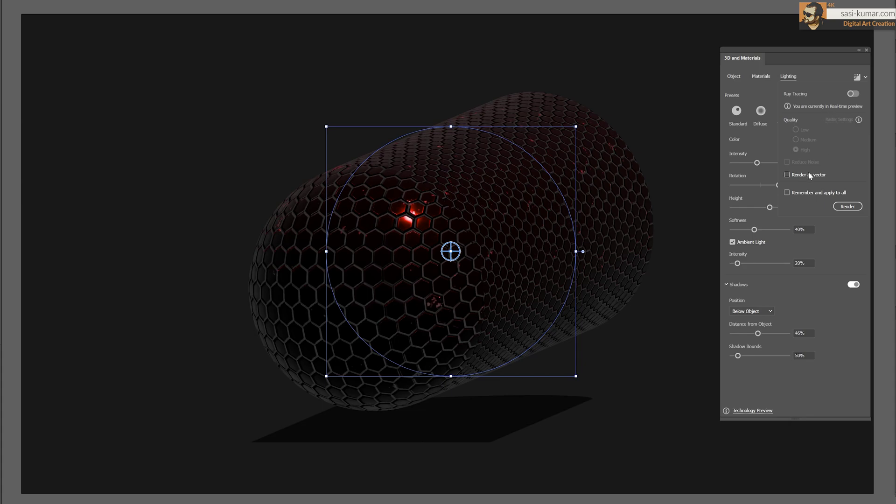
{"action": "left_click", "coordinate": [854, 94]}
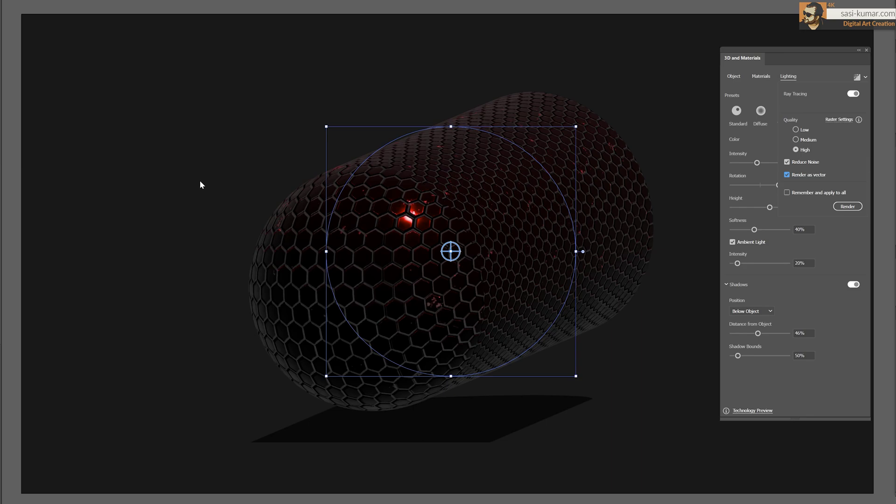
{"action": "left_click", "coordinate": [849, 208]}
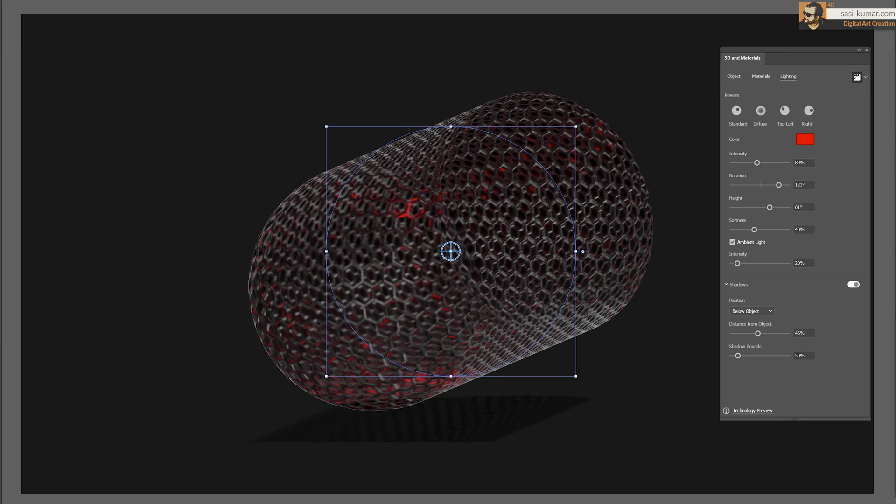
Try the Stylised Roof, Natural Crocodile Back Leather, Copper Foil and Gold Natural materials, then apply Steel Tread Plate
{"action": "left_click", "coordinate": [761, 77]}
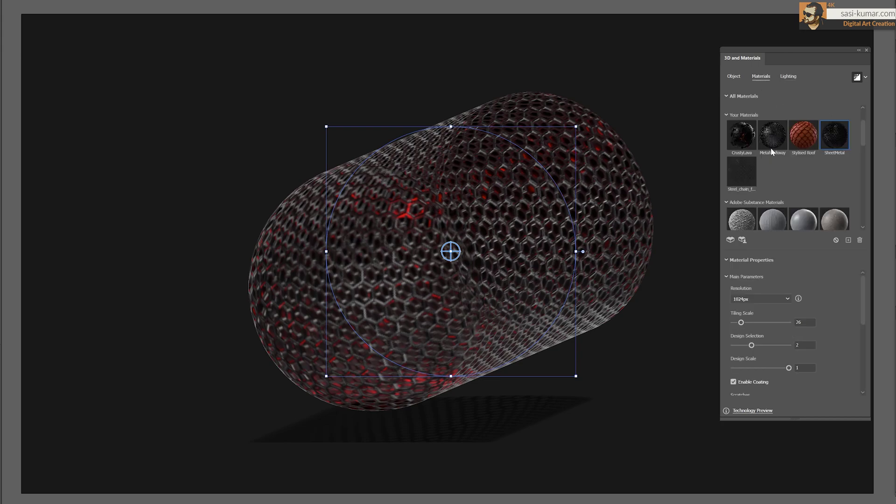
{"action": "left_click", "coordinate": [798, 147]}
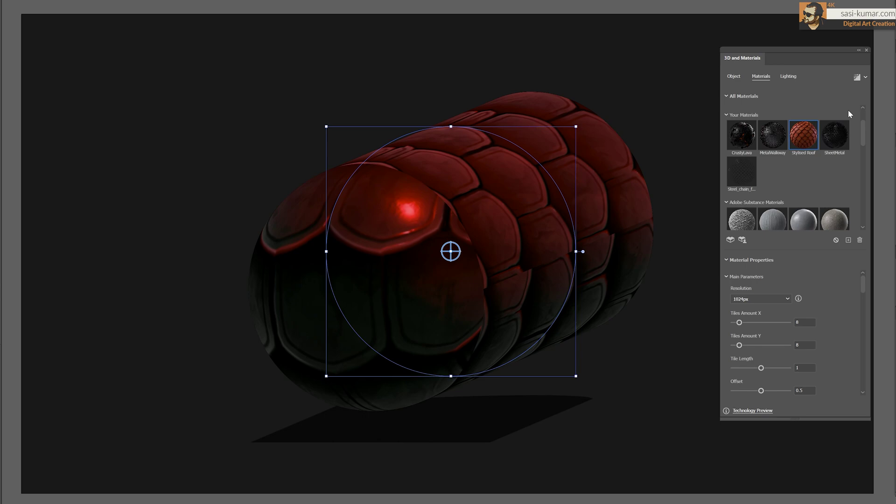
{"action": "scroll", "coordinate": [782, 156], "scroll_direction": "down", "scroll_amount": 5}
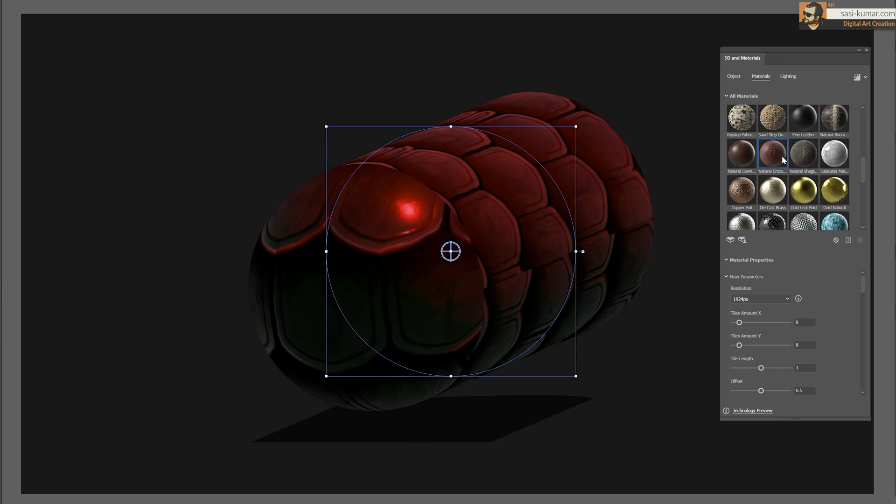
{"action": "left_click", "coordinate": [783, 156]}
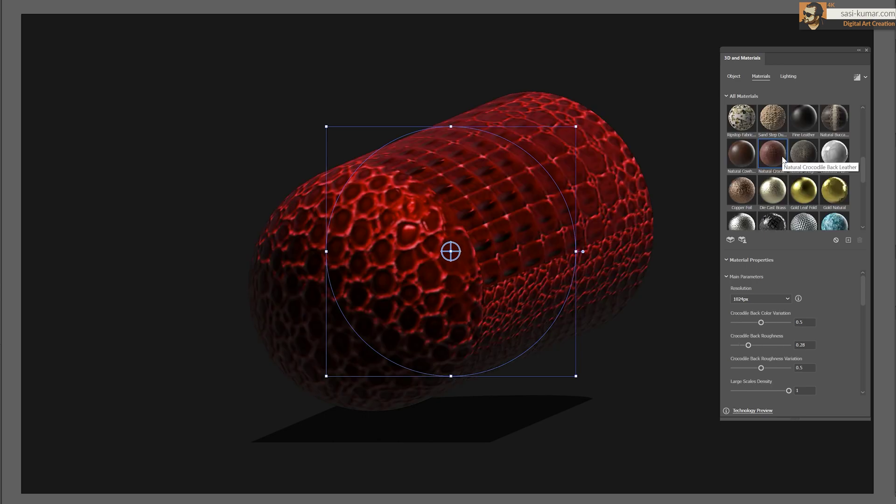
{"action": "left_click", "coordinate": [745, 192]}
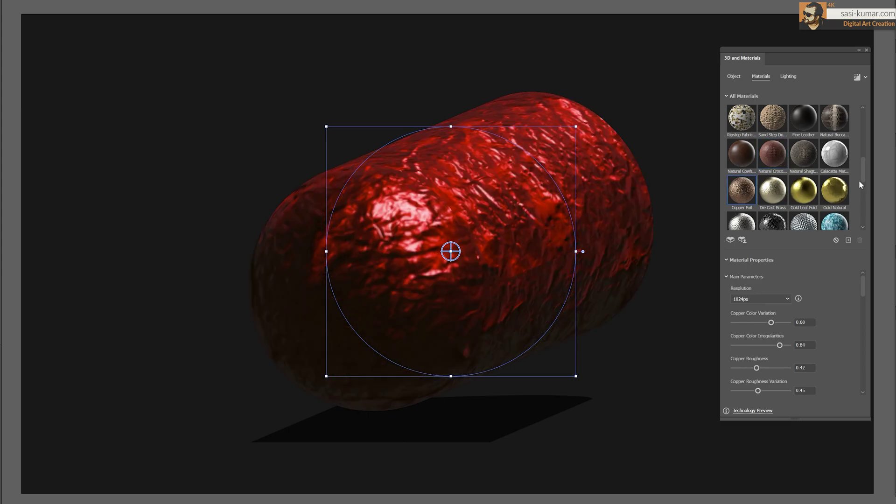
{"action": "left_click_drag", "start_coordinate": [862, 174], "coordinate": [862, 183]}
{"action": "left_click", "coordinate": [831, 149]}
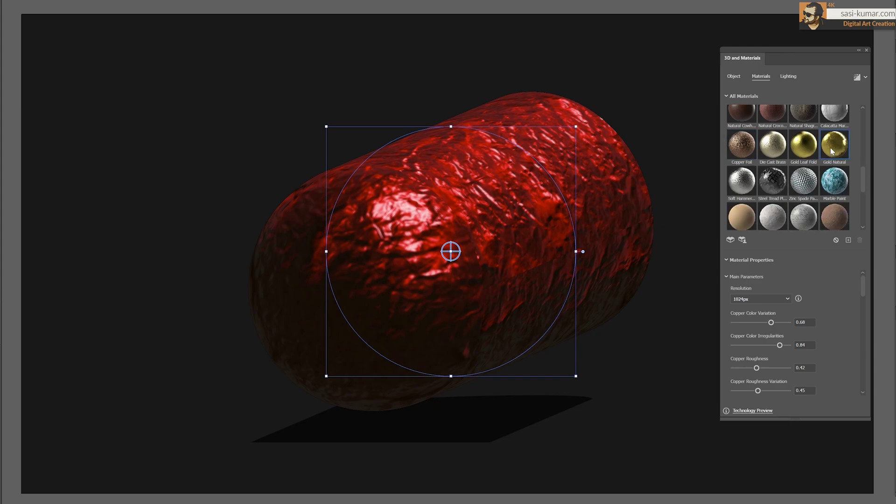
{"action": "left_click", "coordinate": [779, 187]}
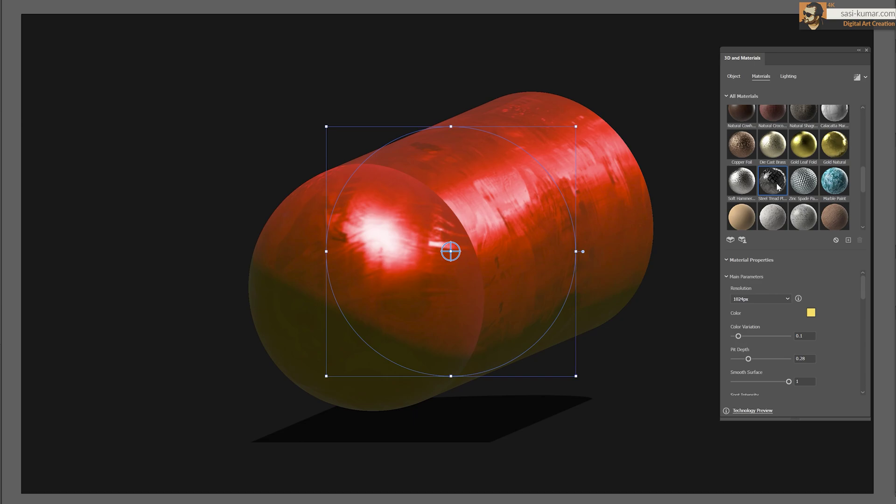